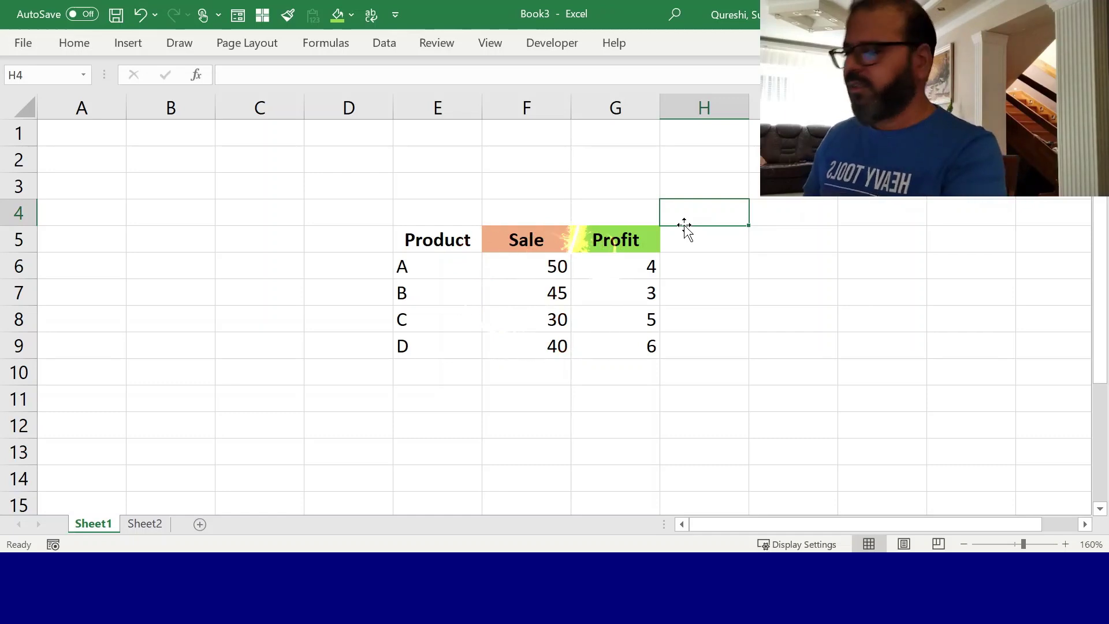
Step: Select the Product and Sale data in E5:F9 and choose the Doughnut chart under All Charts > Pie
{"action": "left_click_drag", "start_coordinate": [440, 236], "coordinate": [506, 346]}
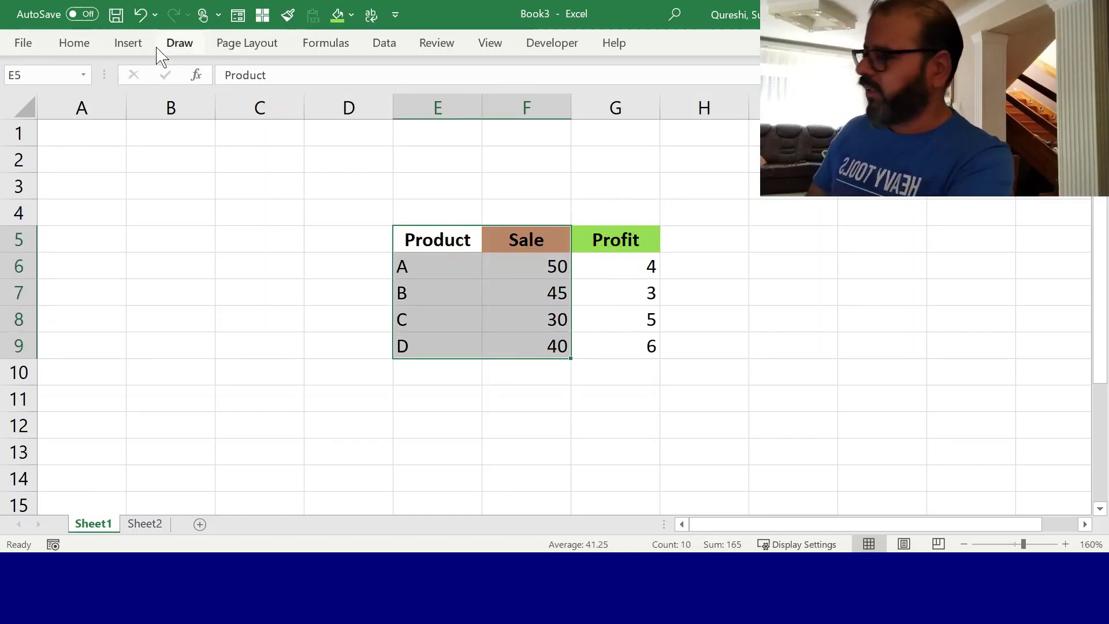
{"action": "left_click", "coordinate": [124, 45]}
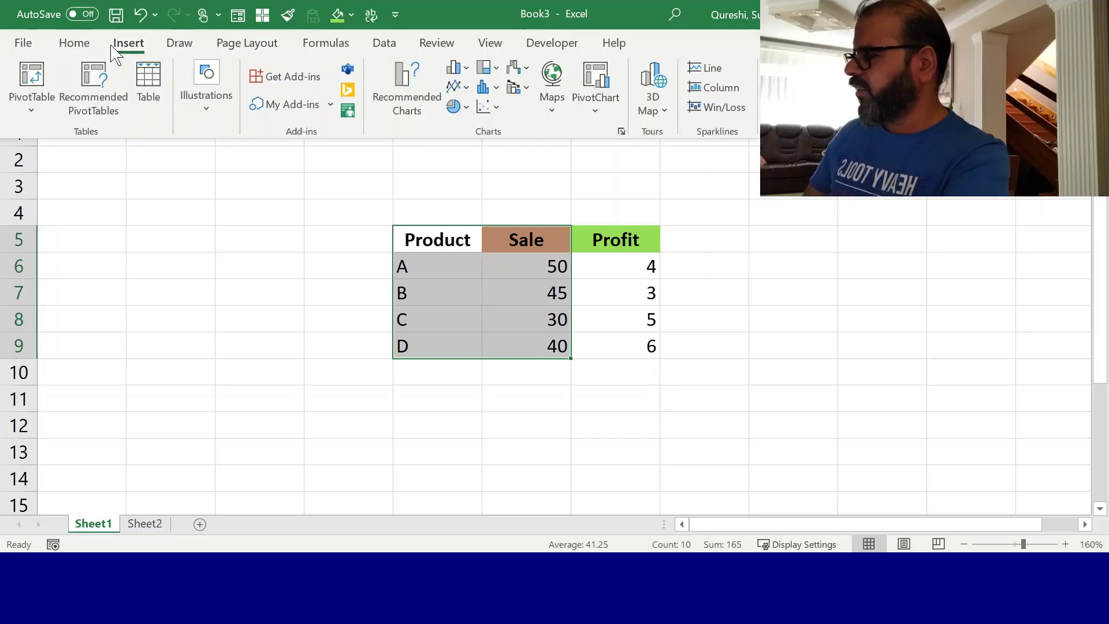
{"action": "left_click", "coordinate": [620, 132]}
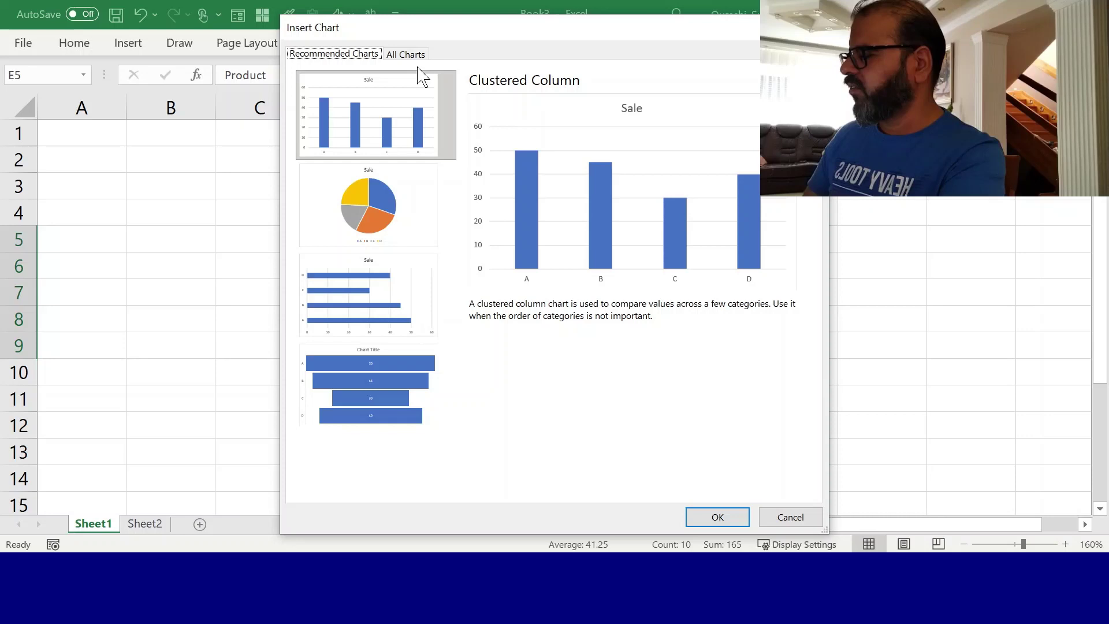
{"action": "left_click", "coordinate": [421, 54]}
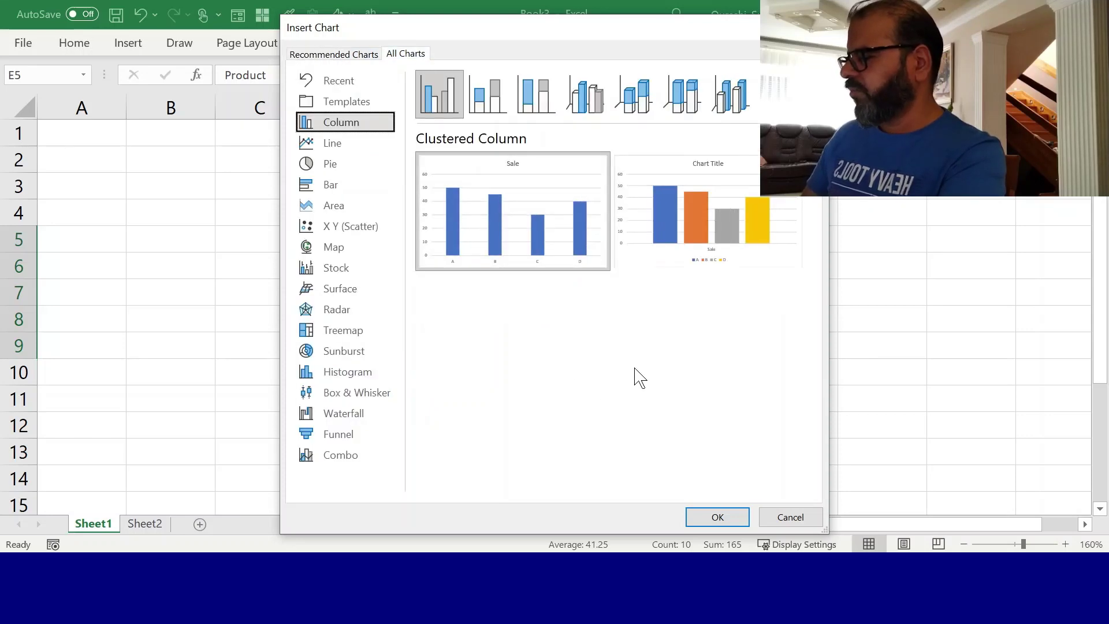
{"action": "left_click", "coordinate": [363, 167]}
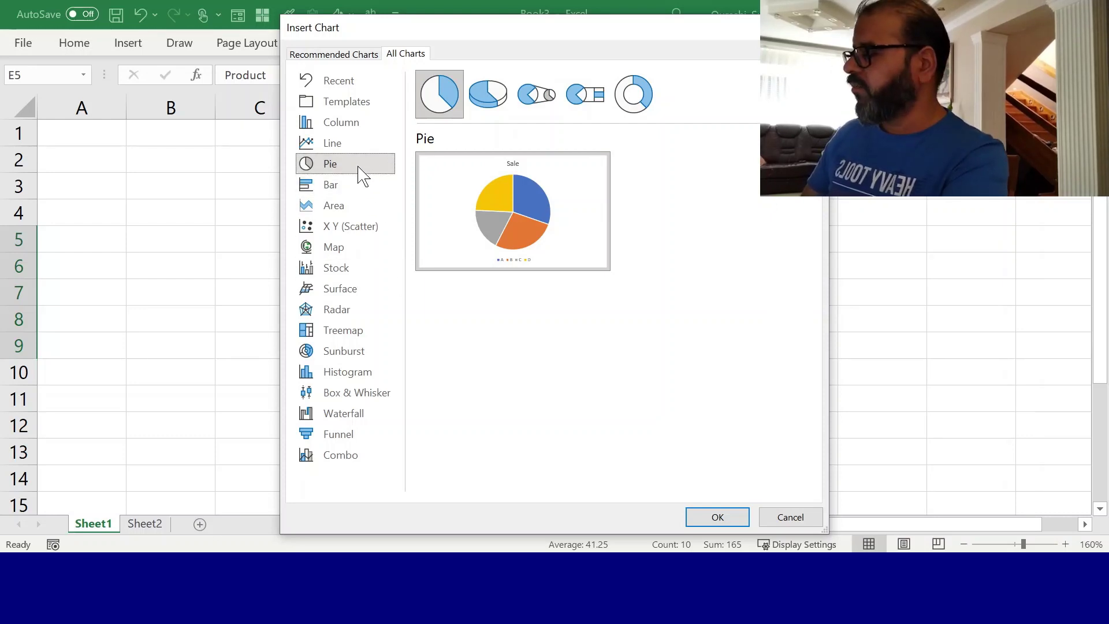
{"action": "left_click", "coordinate": [642, 108]}
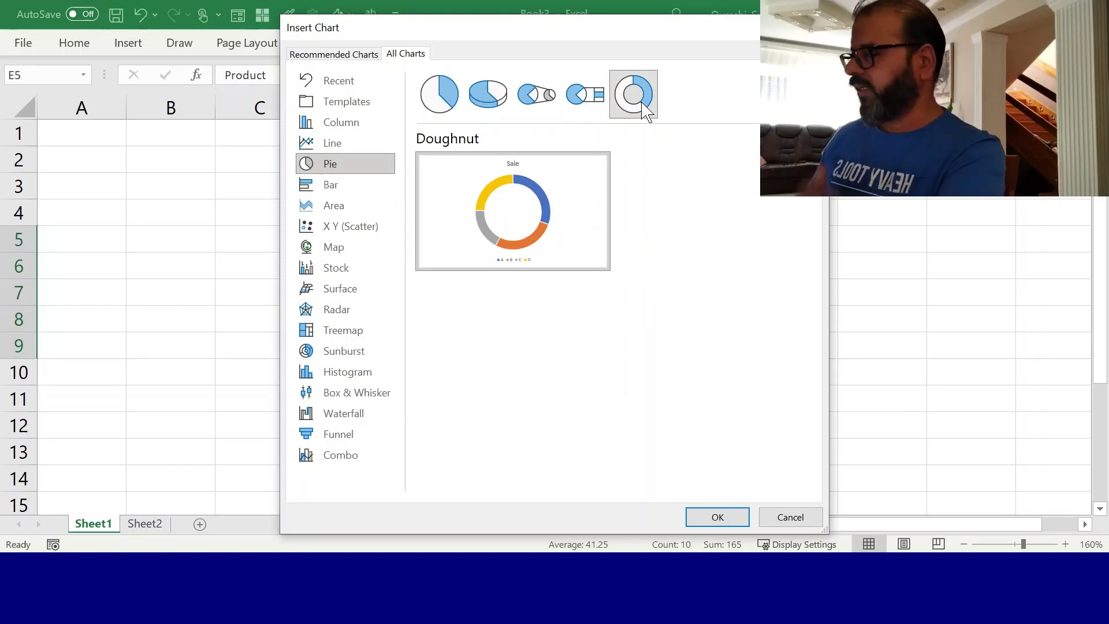
Step: Insert the Sale doughnut chart into the sheet and nudge it slightly right
{"action": "left_click", "coordinate": [738, 516]}
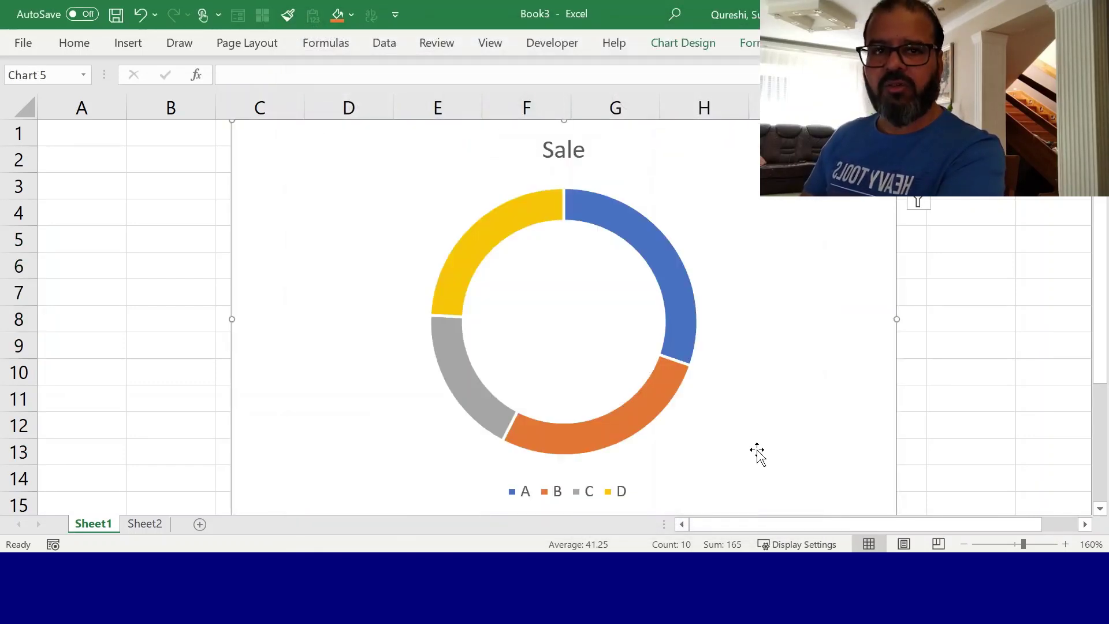
{"action": "left_click_drag", "start_coordinate": [772, 205], "coordinate": [856, 207]}
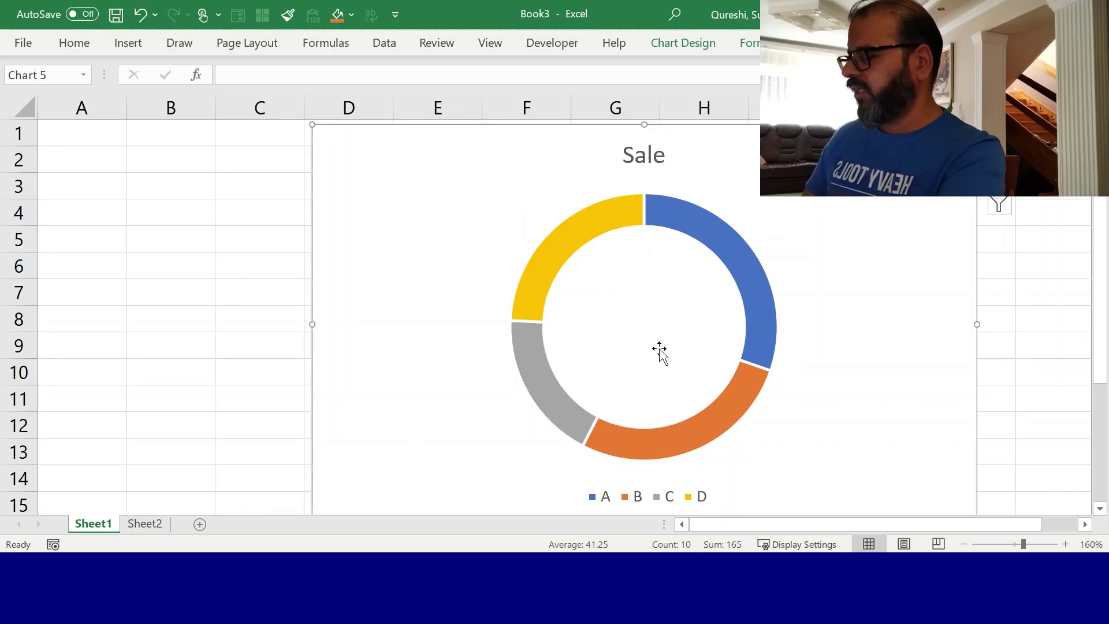
{"action": "left_click", "coordinate": [999, 177]}
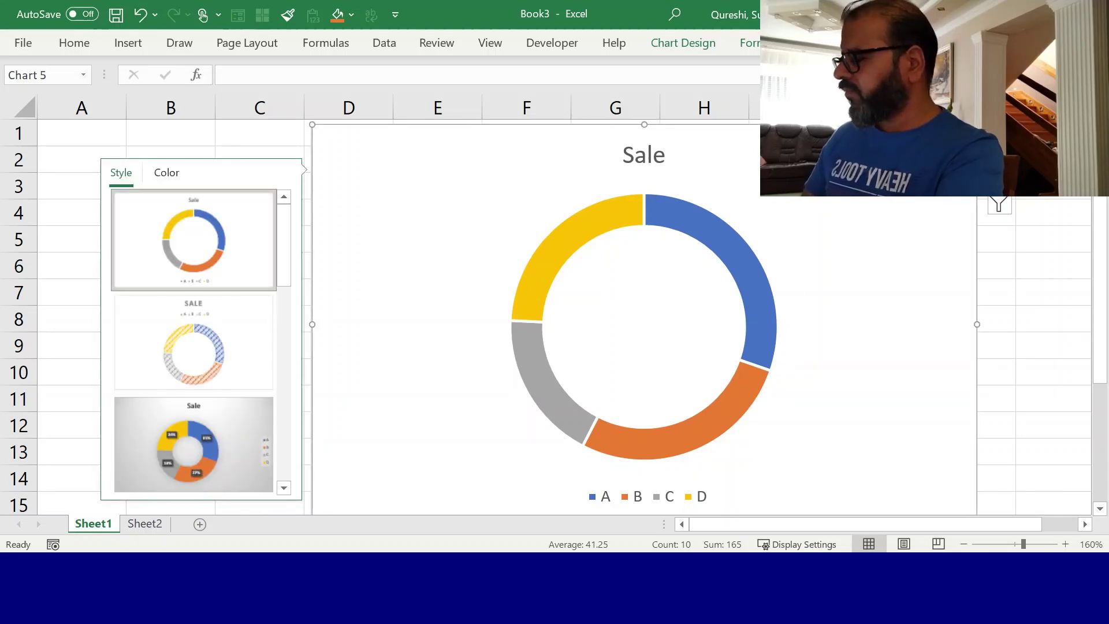
{"action": "key", "text": "Escape"}
Step: Add data labels to the slices, then shrink the chart and place it near column H
{"action": "left_click", "coordinate": [999, 149]}
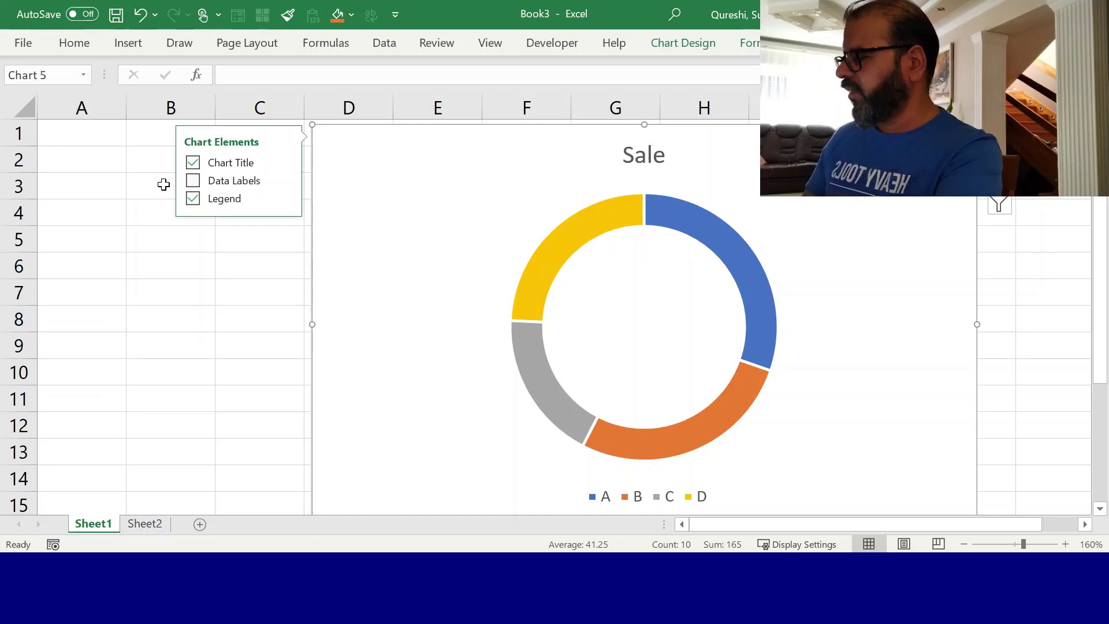
{"action": "left_click", "coordinate": [194, 181]}
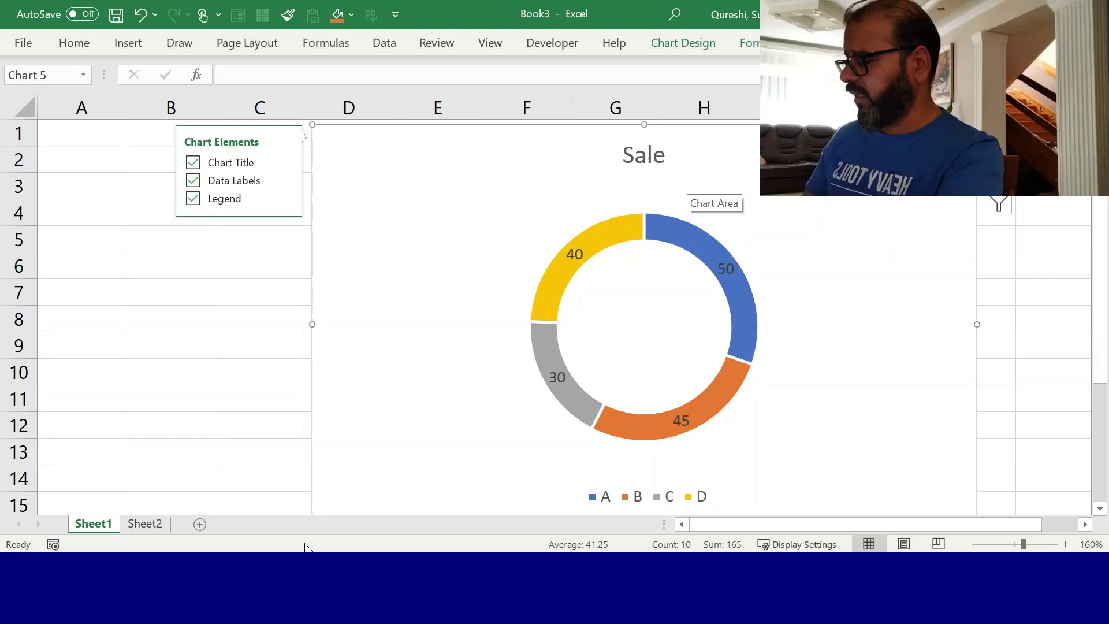
{"action": "left_click_drag", "start_coordinate": [311, 124], "coordinate": [479, 271]}
{"action": "left_click_drag", "start_coordinate": [512, 317], "coordinate": [745, 190]}
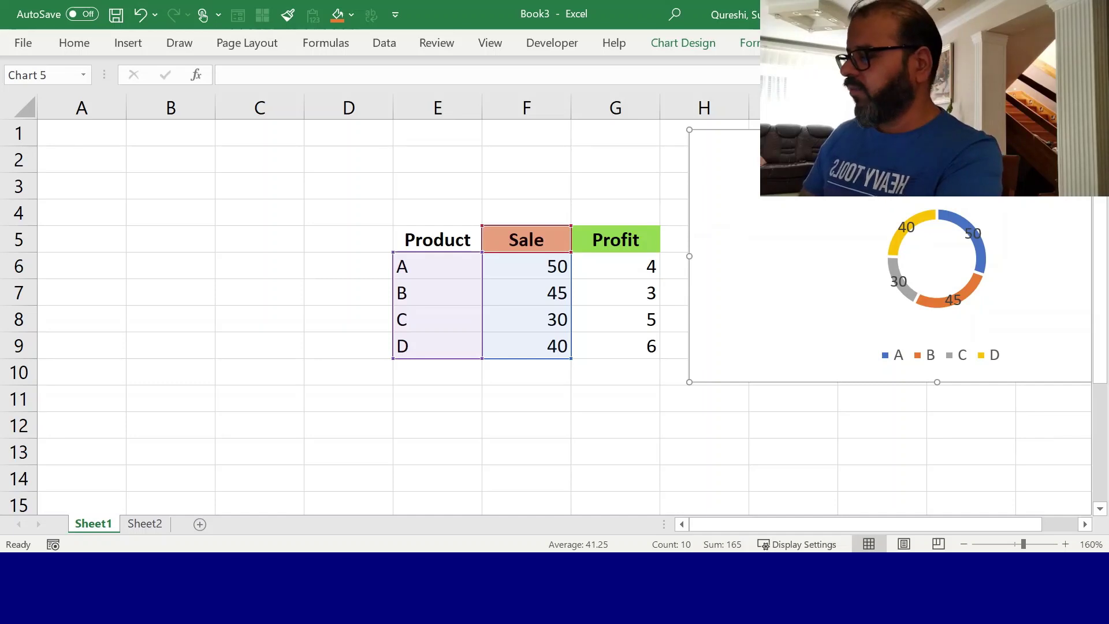
Step: Extend the chart data to E5:G9 to add the Profit ring, then enlarge the chart over C1:H15
{"action": "right_click", "coordinate": [807, 162]}
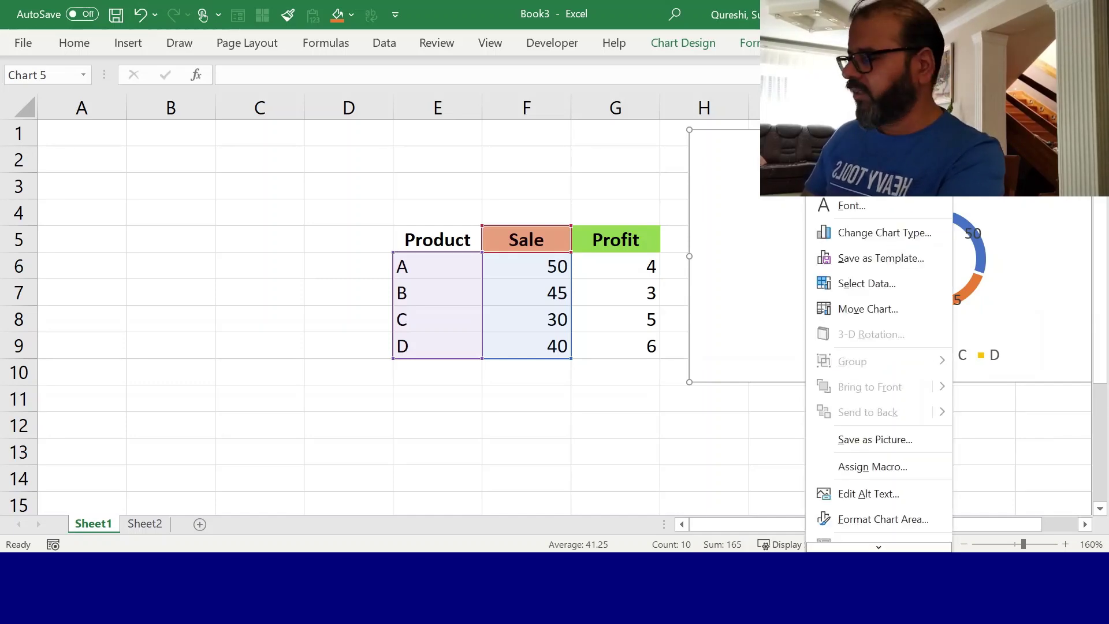
{"action": "left_click", "coordinate": [866, 284]}
{"action": "left_click_drag", "start_coordinate": [785, 240], "coordinate": [870, 177]}
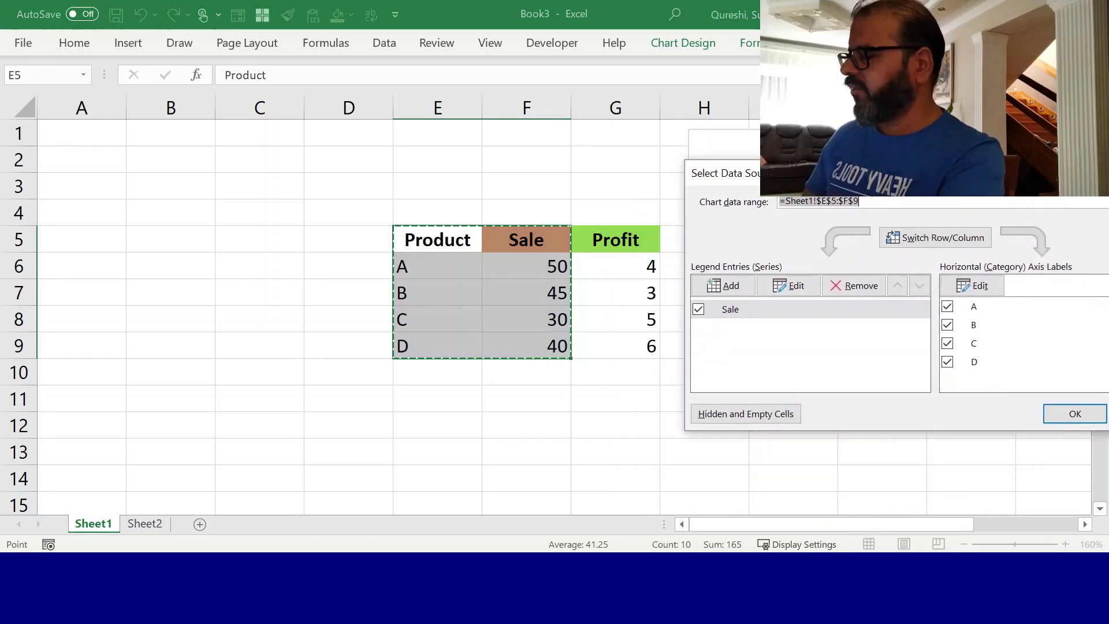
{"action": "left_click_drag", "start_coordinate": [448, 247], "coordinate": [598, 347]}
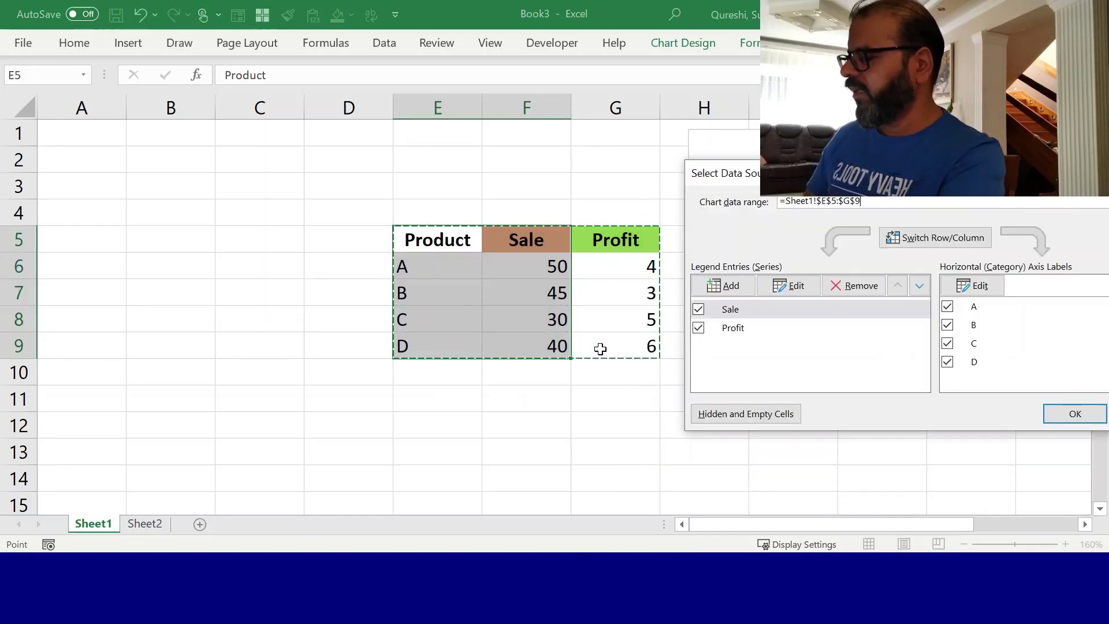
{"action": "left_click_drag", "start_coordinate": [785, 179], "coordinate": [631, 152]}
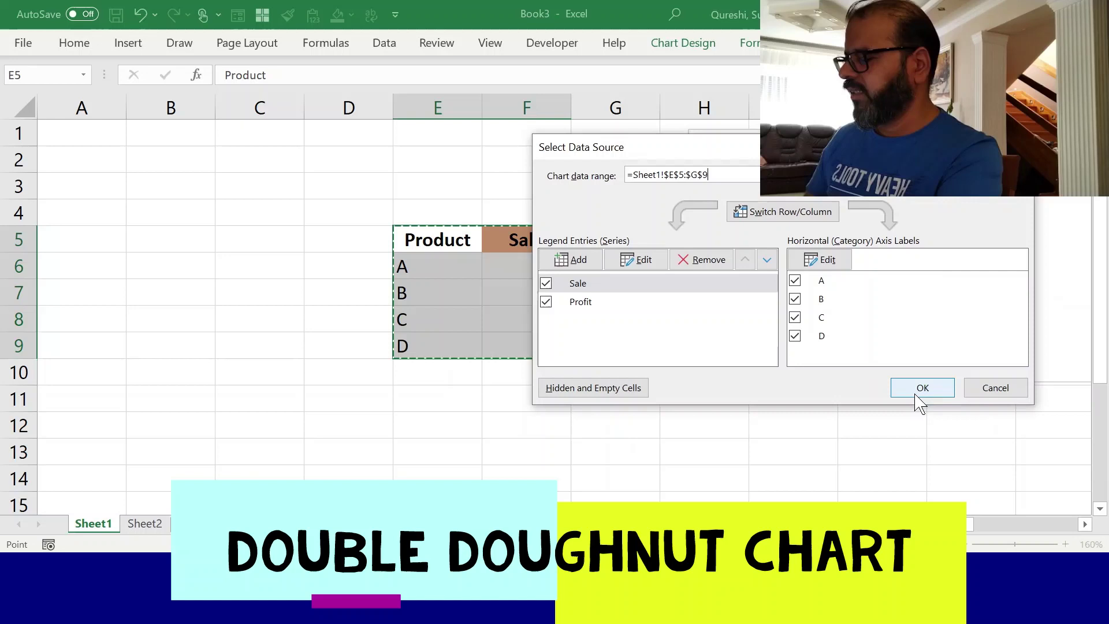
{"action": "left_click", "coordinate": [918, 388]}
{"action": "left_click_drag", "start_coordinate": [766, 203], "coordinate": [295, 194]}
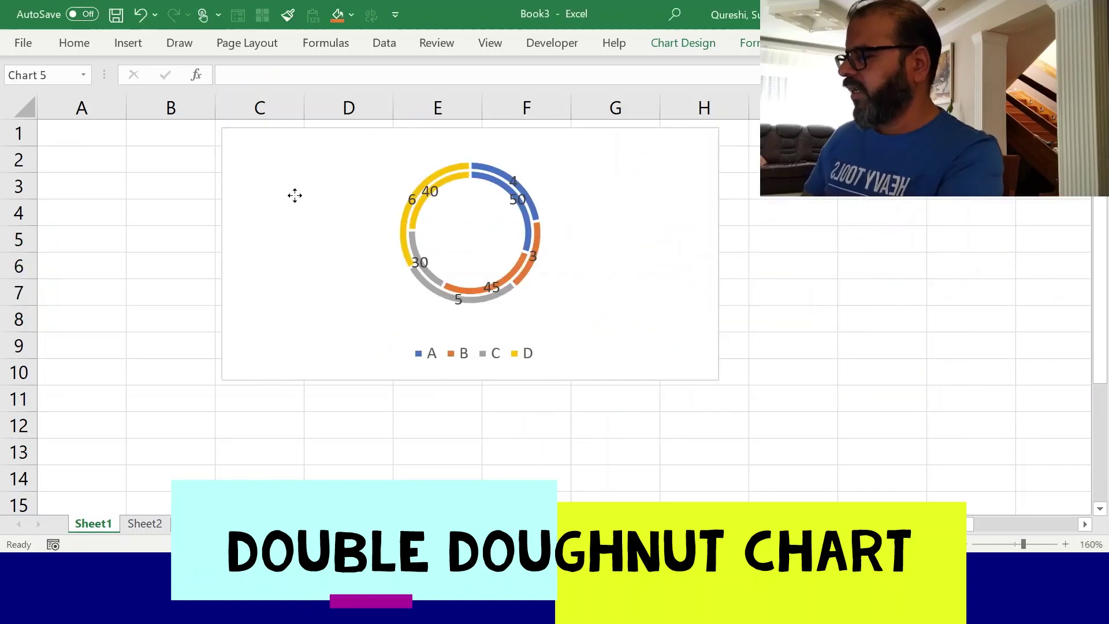
{"action": "left_click_drag", "start_coordinate": [720, 381], "coordinate": [887, 501]}
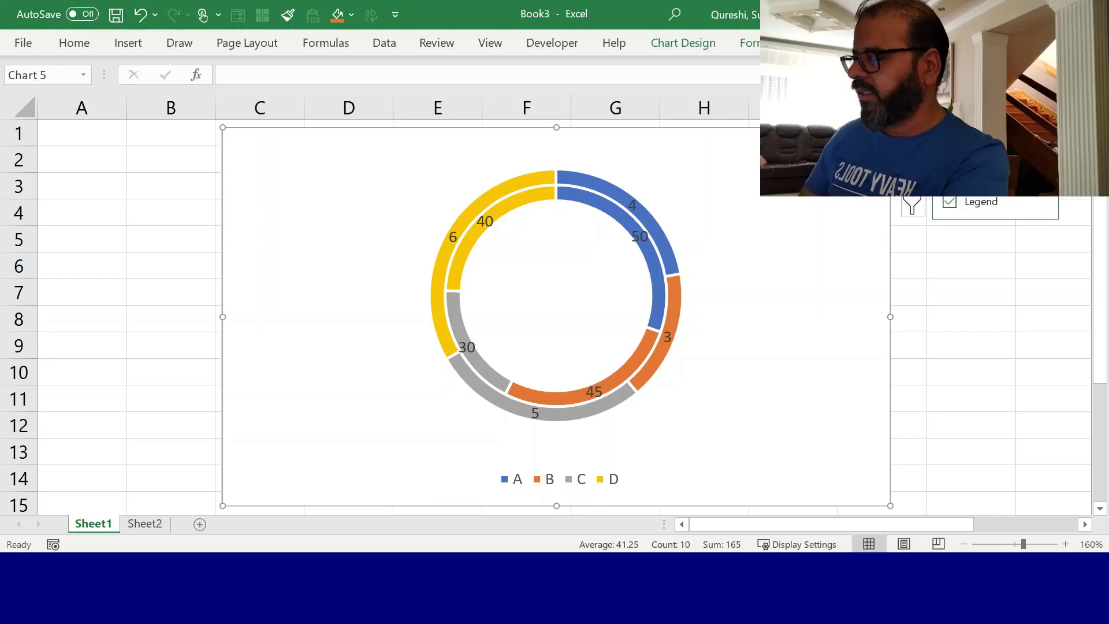
Step: Leave the chart without a title and remove the A–D legend
{"action": "left_click", "coordinate": [949, 167]}
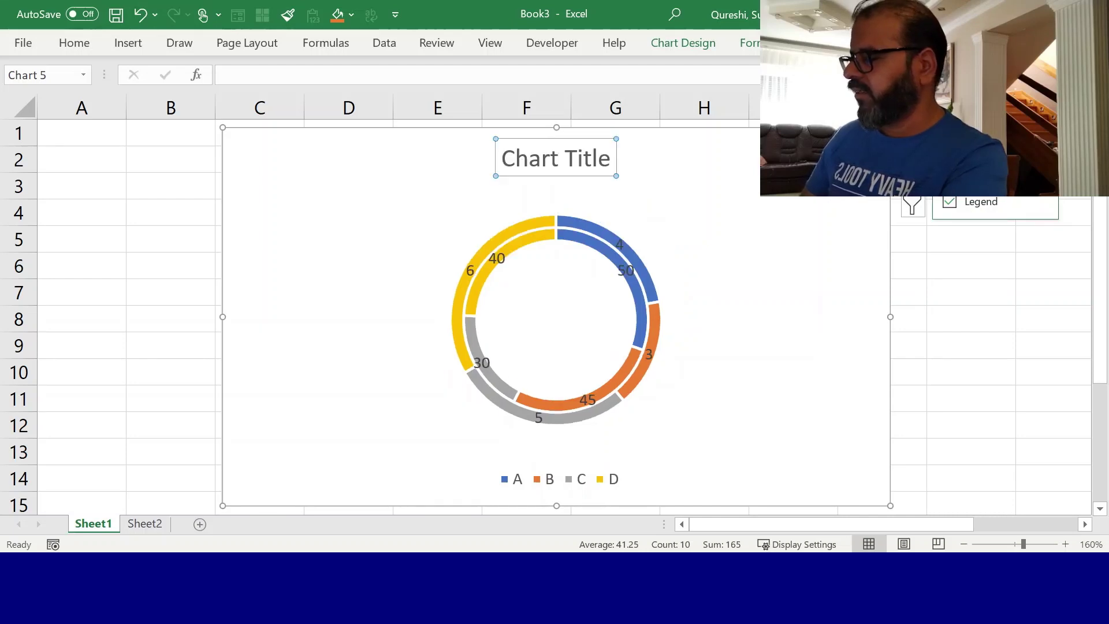
{"action": "left_click", "coordinate": [949, 167]}
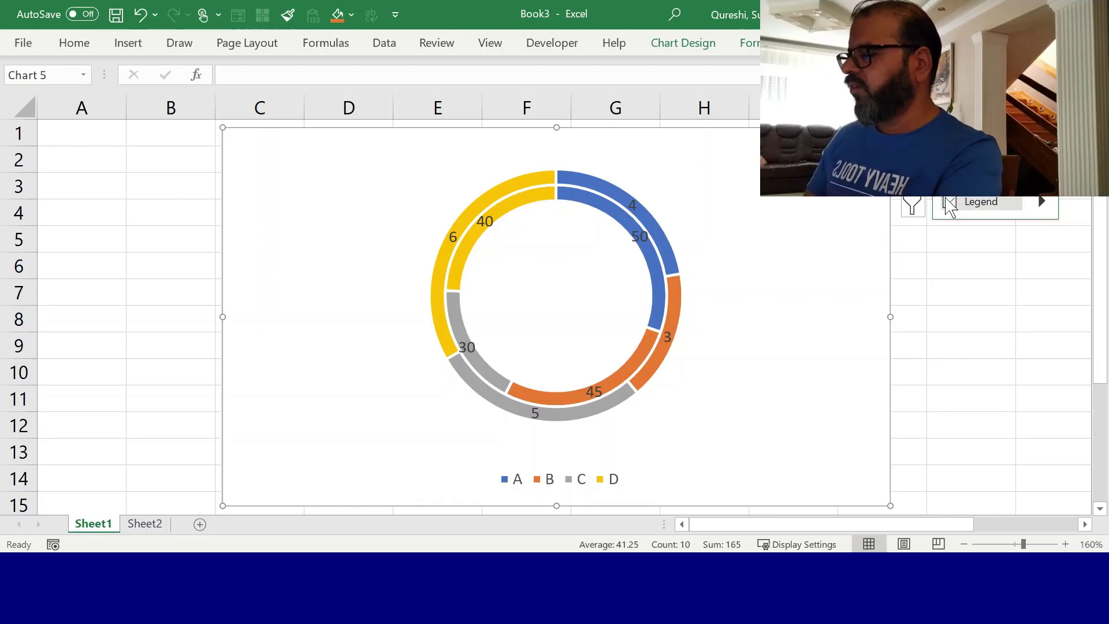
{"action": "left_click", "coordinate": [949, 202]}
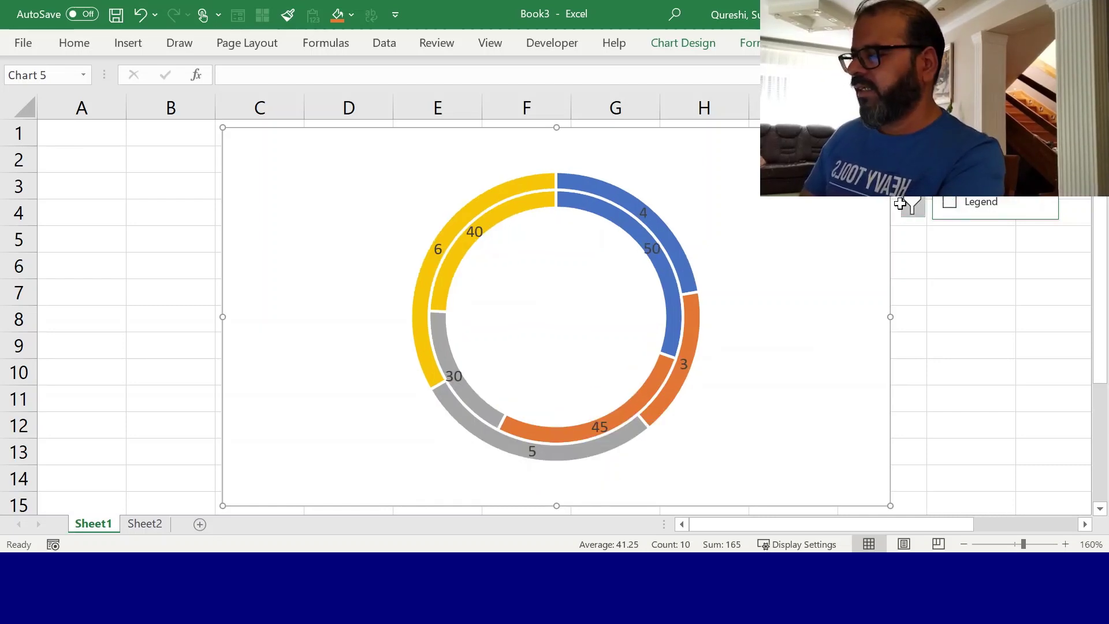
Step: Compare several chart styles and settle on the grey gradient style with dark label boxes
{"action": "left_click", "coordinate": [912, 170]}
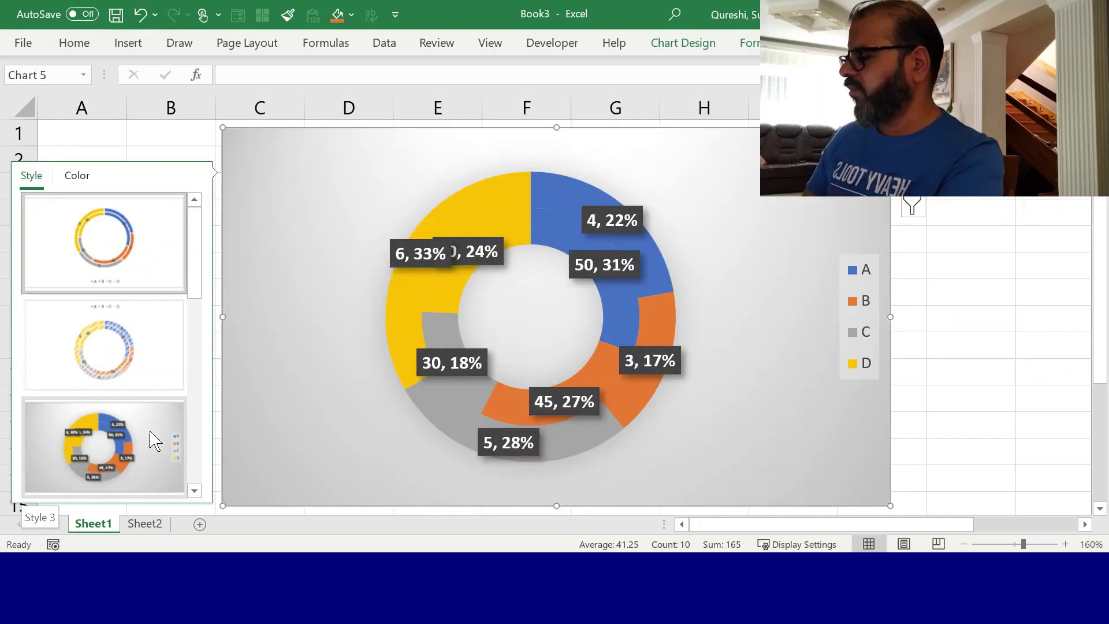
{"action": "left_click", "coordinate": [152, 440]}
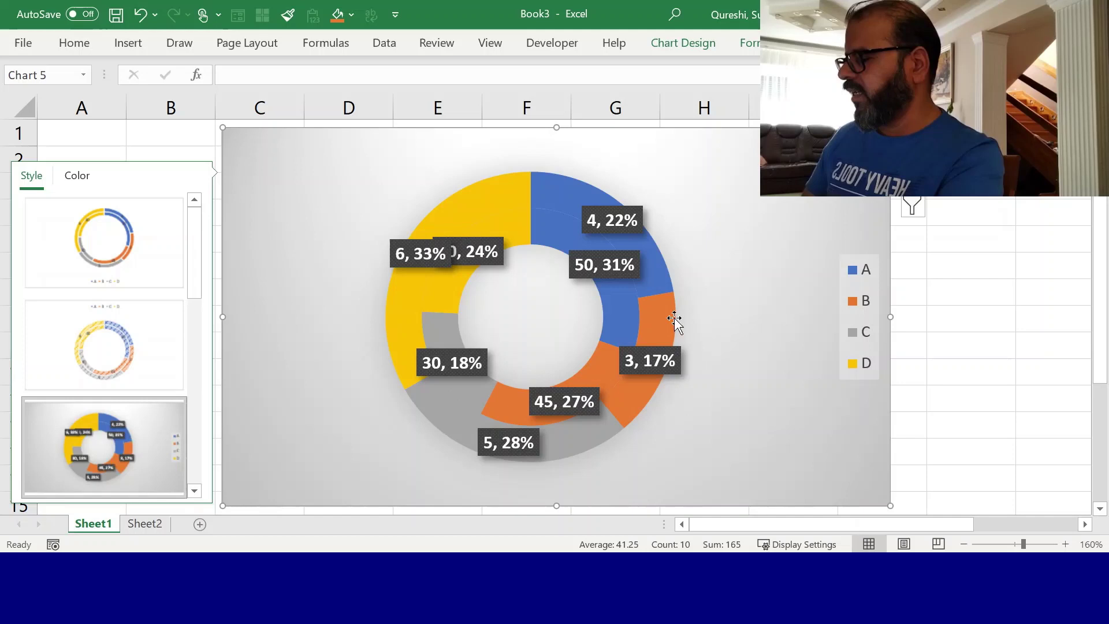
{"action": "left_click_drag", "start_coordinate": [198, 258], "coordinate": [198, 330]}
{"action": "left_click", "coordinate": [161, 330]}
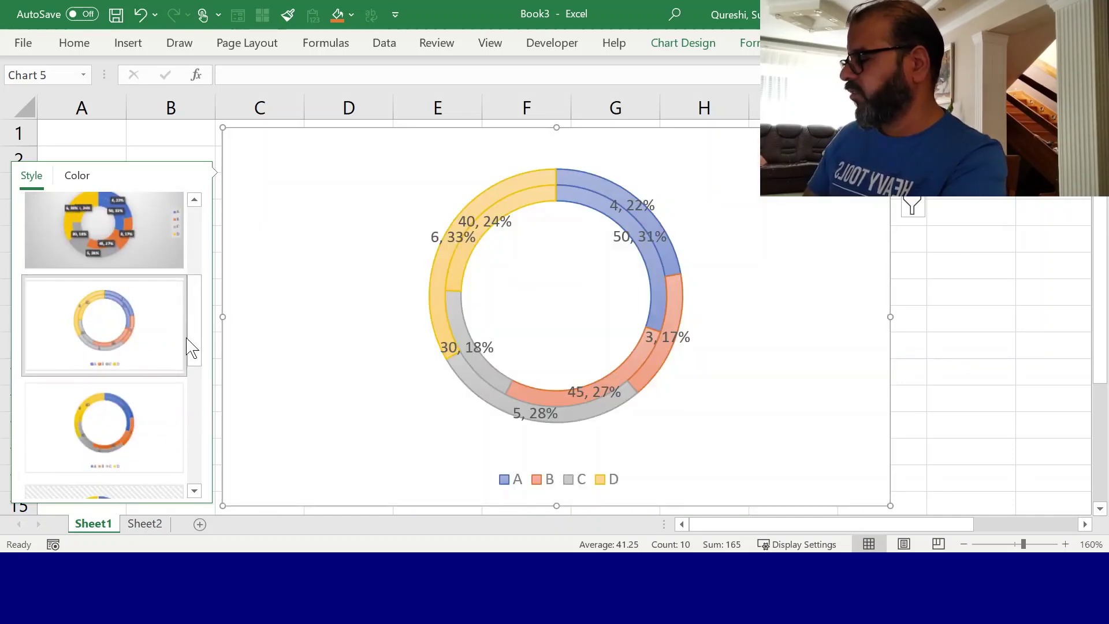
{"action": "scroll", "coordinate": [191, 346], "scroll_direction": "down", "scroll_amount": 2}
{"action": "left_click", "coordinate": [135, 332]}
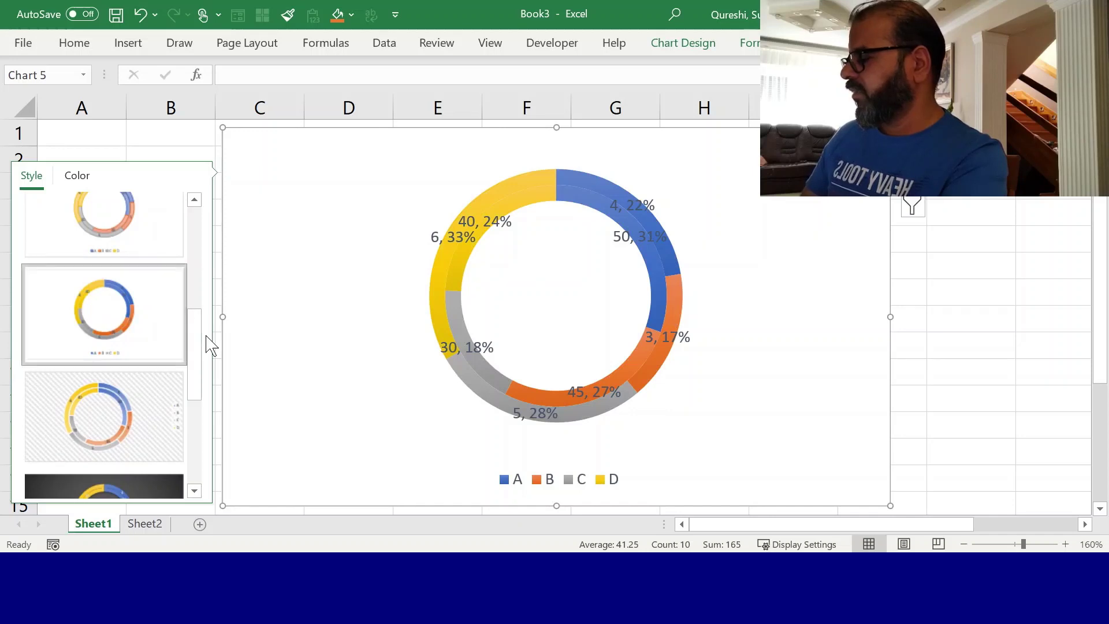
{"action": "left_click_drag", "start_coordinate": [198, 349], "coordinate": [191, 413]}
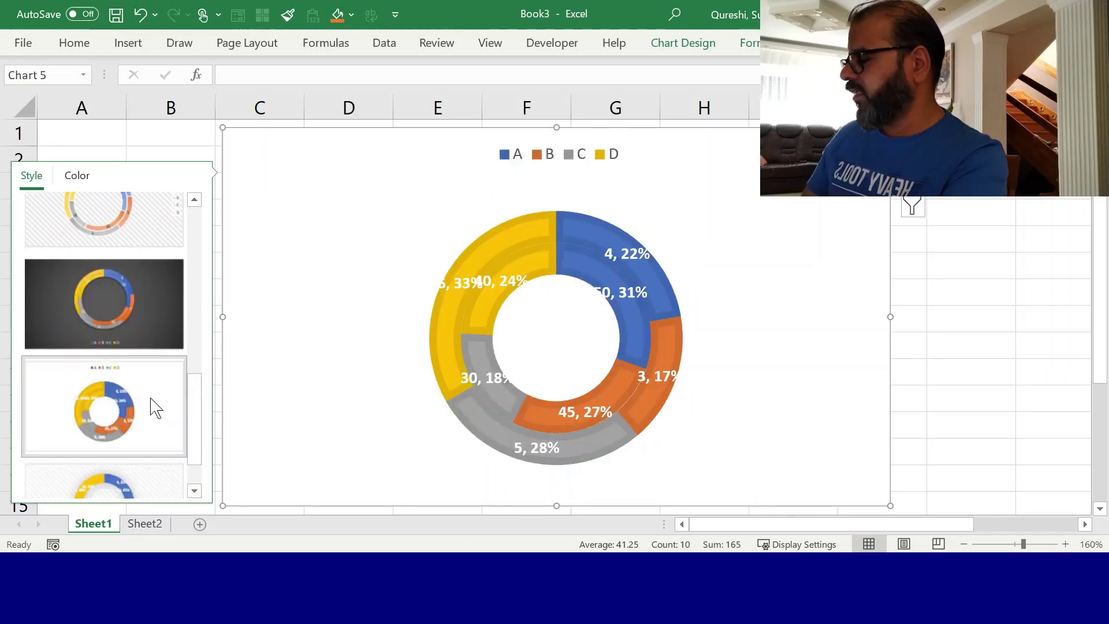
{"action": "scroll", "coordinate": [191, 391], "scroll_direction": "down", "scroll_amount": 2}
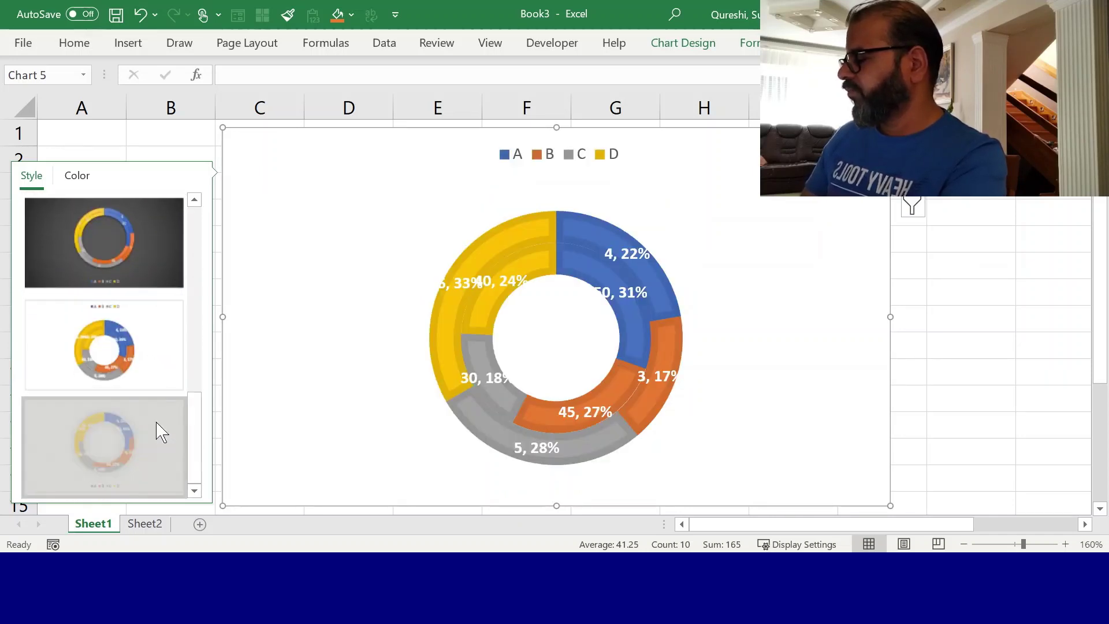
{"action": "left_click", "coordinate": [159, 428]}
{"action": "scroll", "coordinate": [182, 341], "scroll_direction": "up", "scroll_amount": 3}
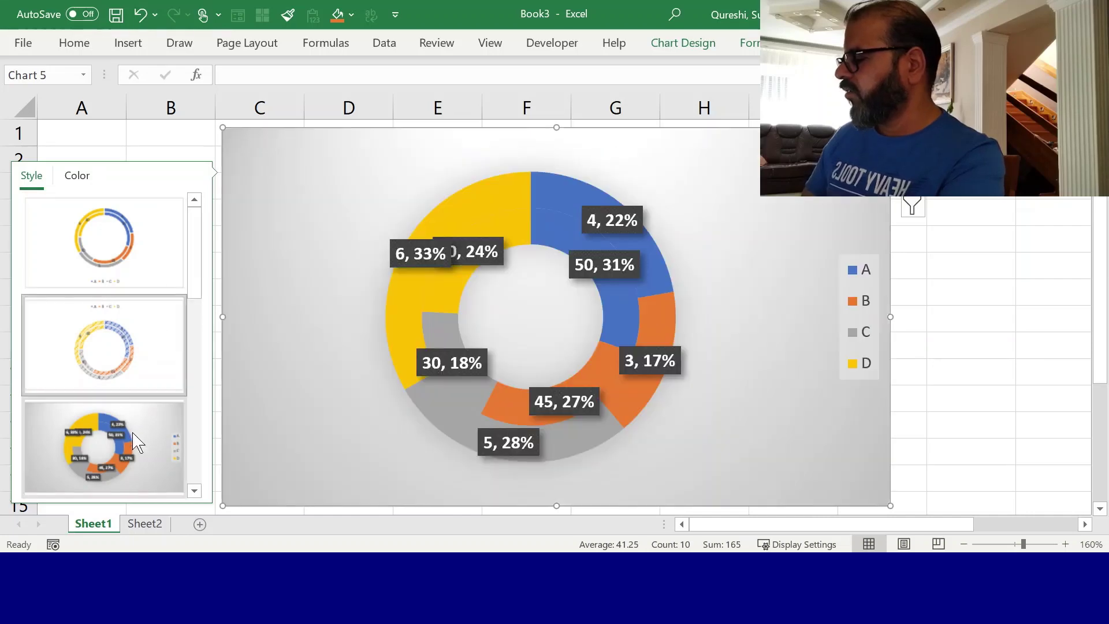
{"action": "left_click", "coordinate": [139, 443]}
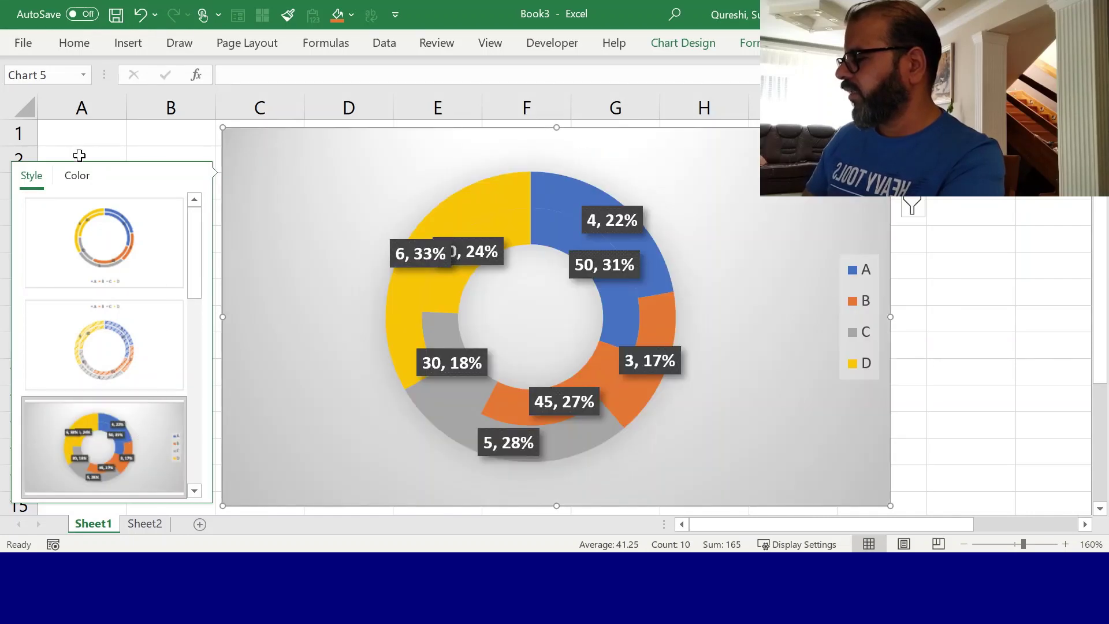
{"action": "left_click", "coordinate": [77, 175]}
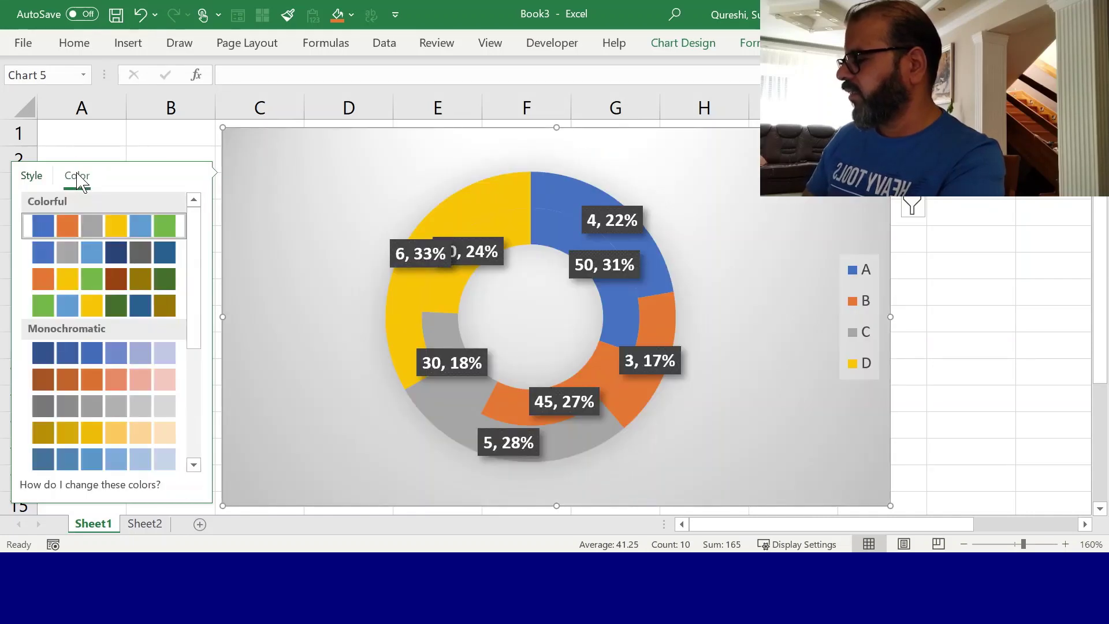
Step: Try the green-blue-yellow palette, then apply the orange, yellow, green and brown palette
{"action": "left_click", "coordinate": [109, 295]}
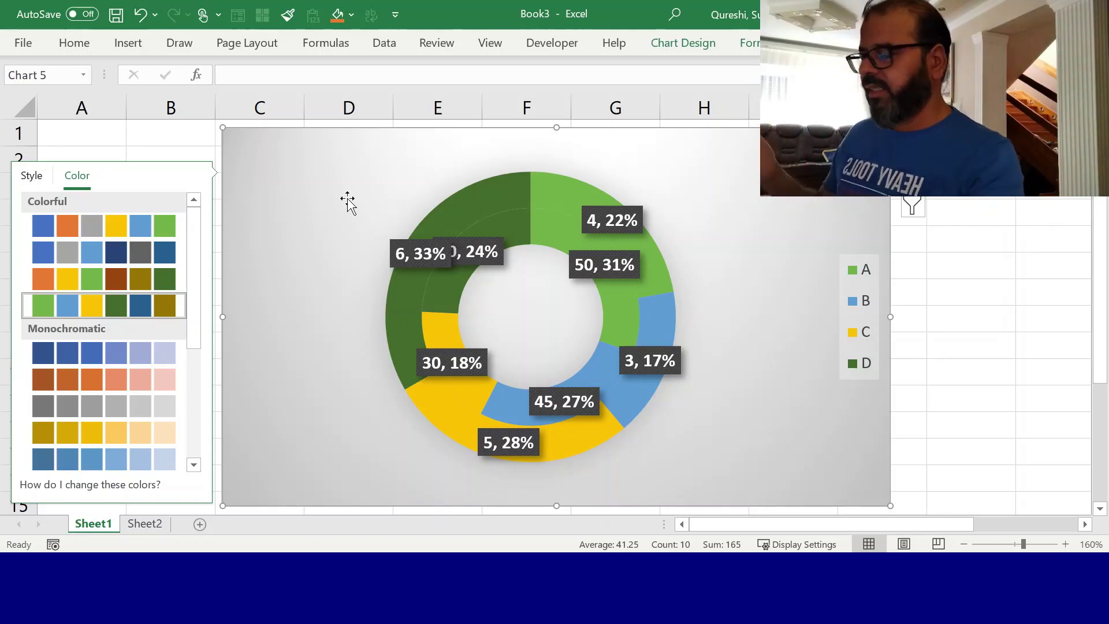
{"action": "left_click", "coordinate": [405, 184]}
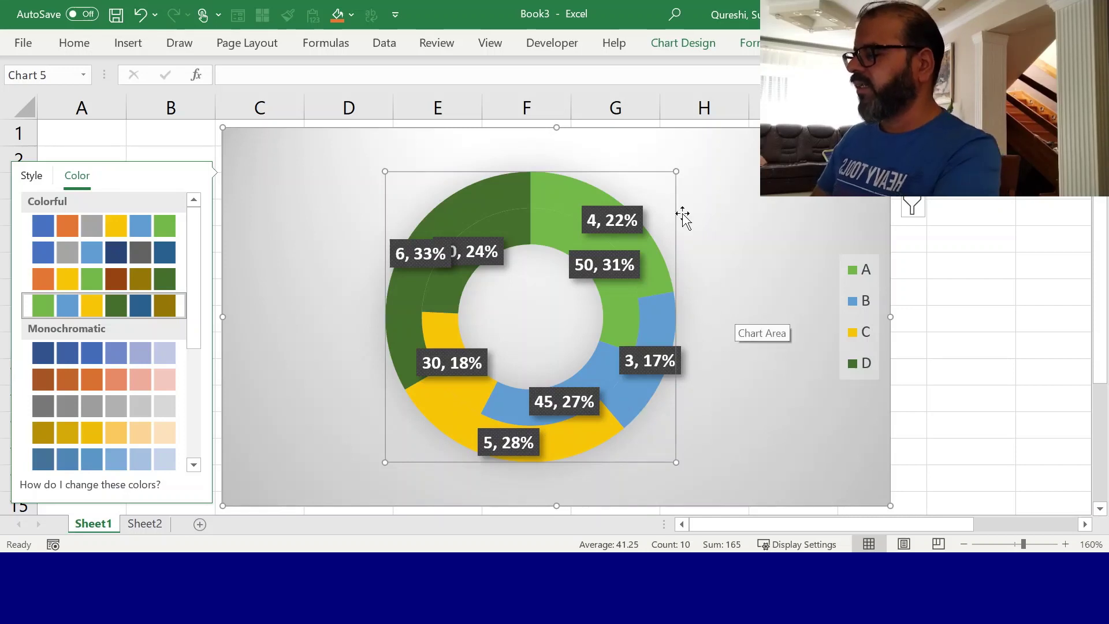
{"action": "left_click", "coordinate": [163, 283]}
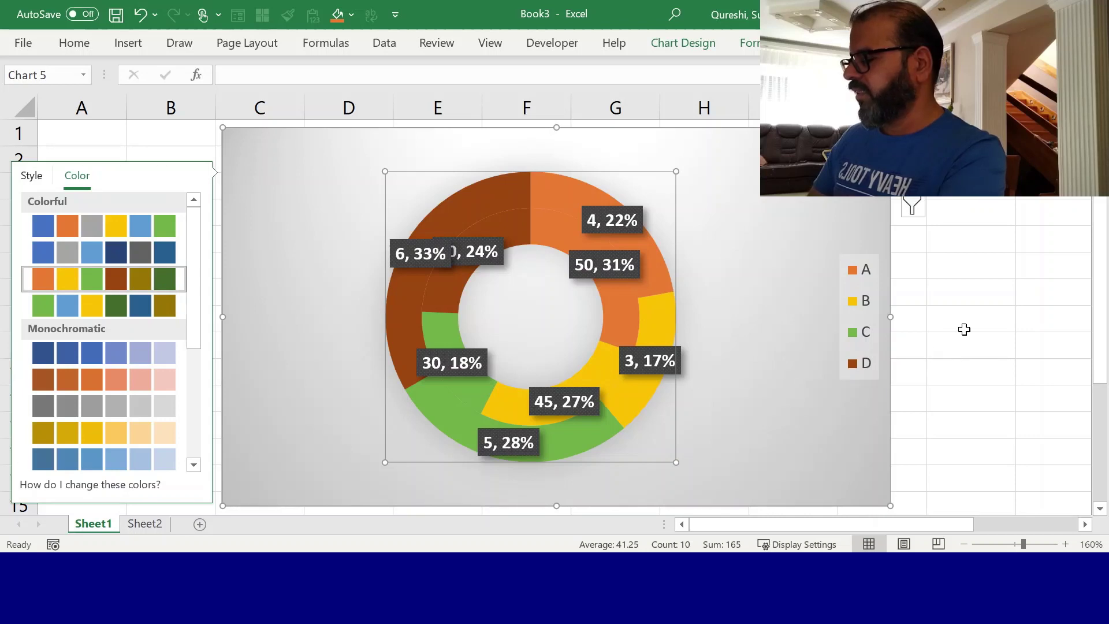
{"action": "left_click", "coordinate": [965, 321]}
Step: Nudge the chart slightly up-left and select the outer Profit ring
{"action": "left_click_drag", "start_coordinate": [819, 210], "coordinate": [753, 201]}
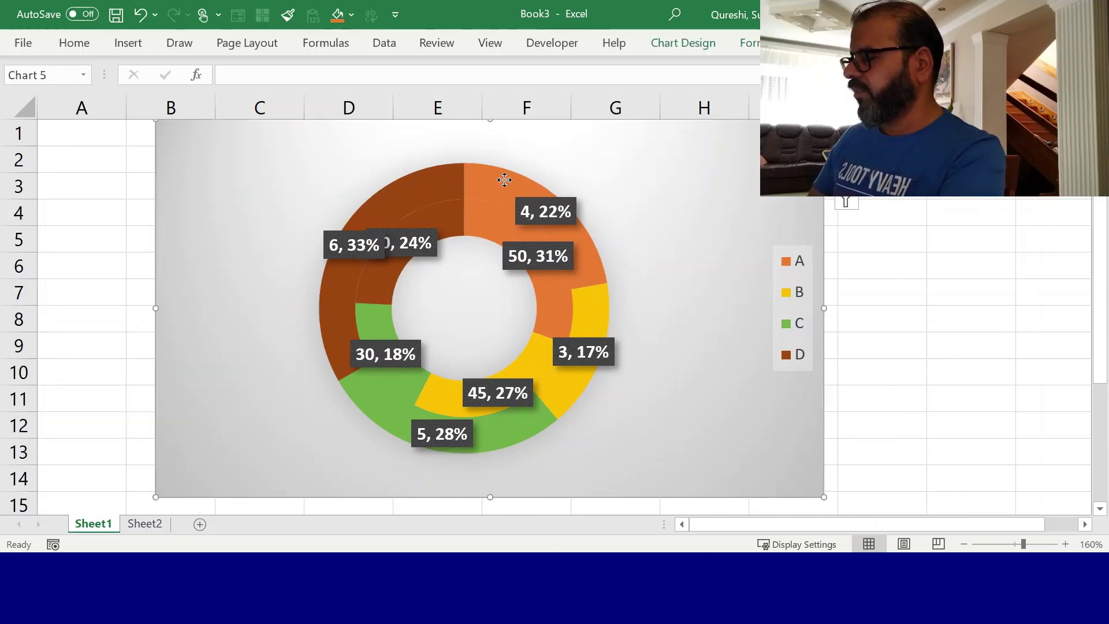
{"action": "left_click", "coordinate": [501, 180]}
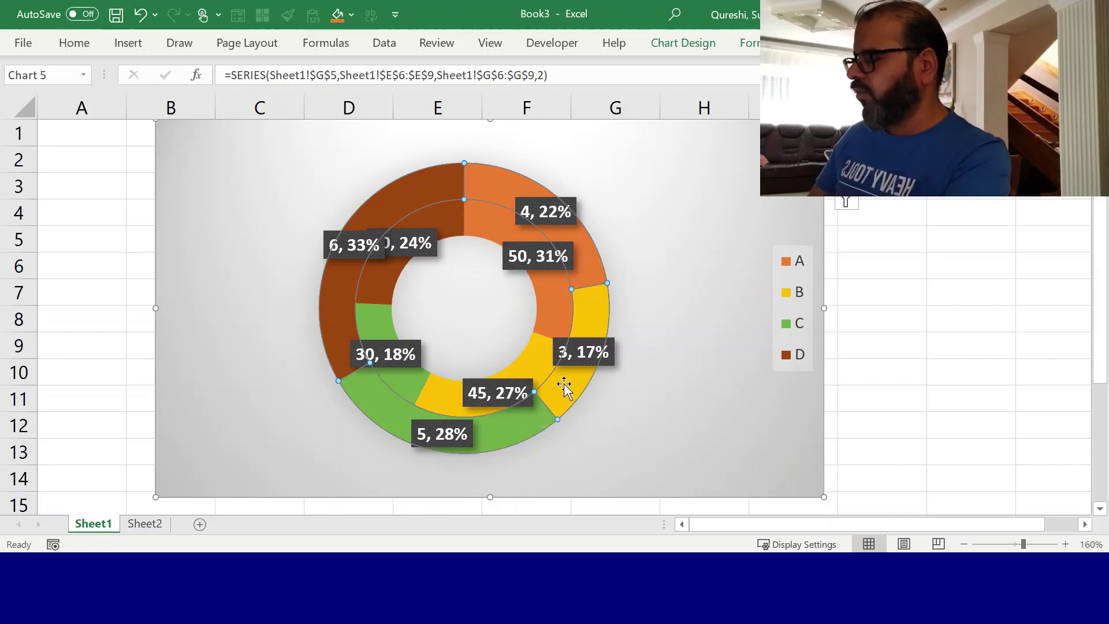
{"action": "mouse_move", "coordinate": [565, 387]}
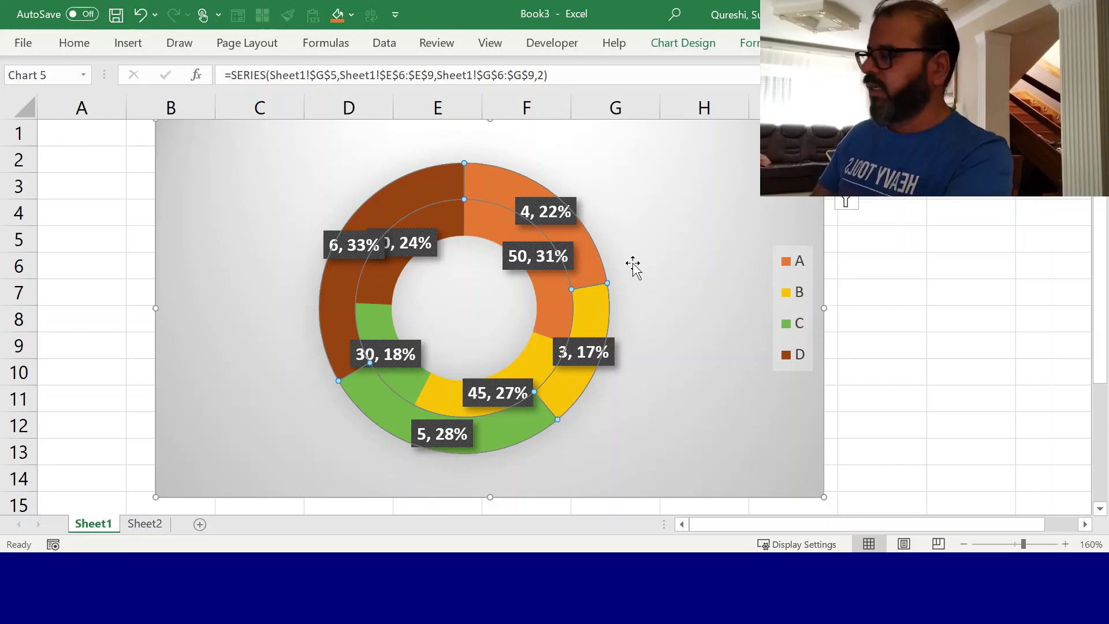
Step: Give the outer Profit ring a dark shape outline
{"action": "mouse_move", "coordinate": [518, 181]}
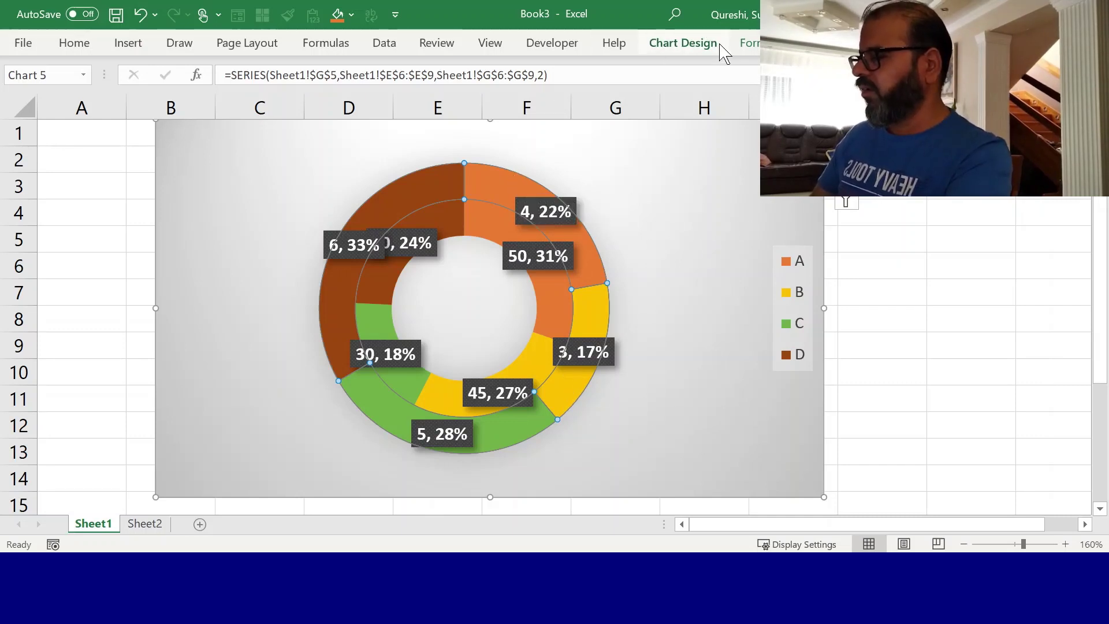
{"action": "left_click", "coordinate": [749, 43]}
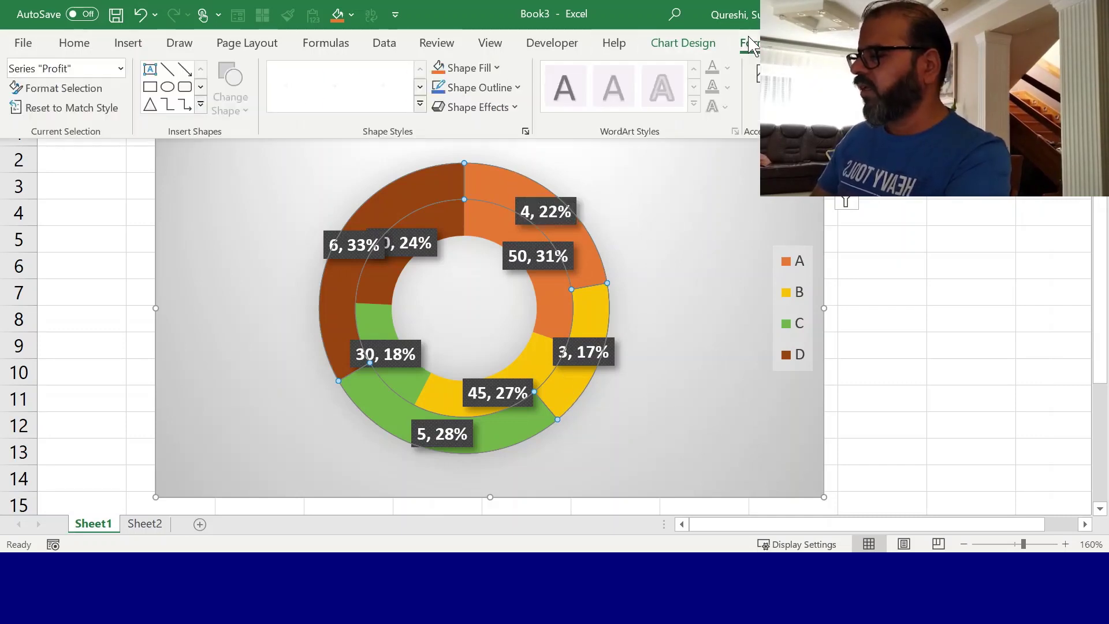
{"action": "left_click", "coordinate": [465, 68]}
{"action": "left_click", "coordinate": [465, 68]}
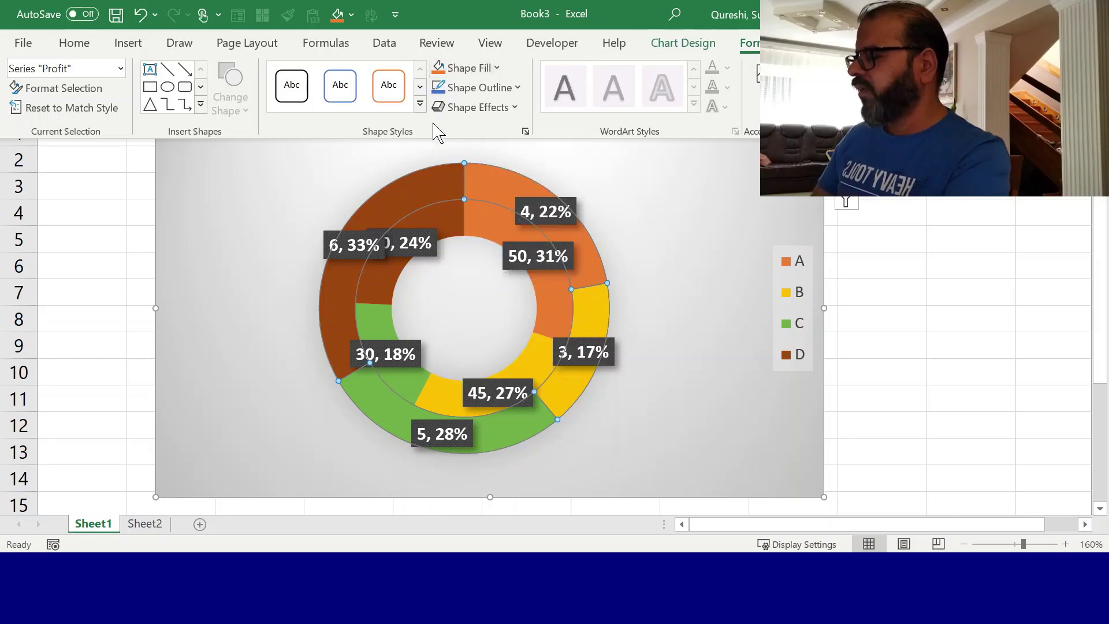
{"action": "left_click", "coordinate": [485, 87]}
{"action": "left_click", "coordinate": [453, 226]}
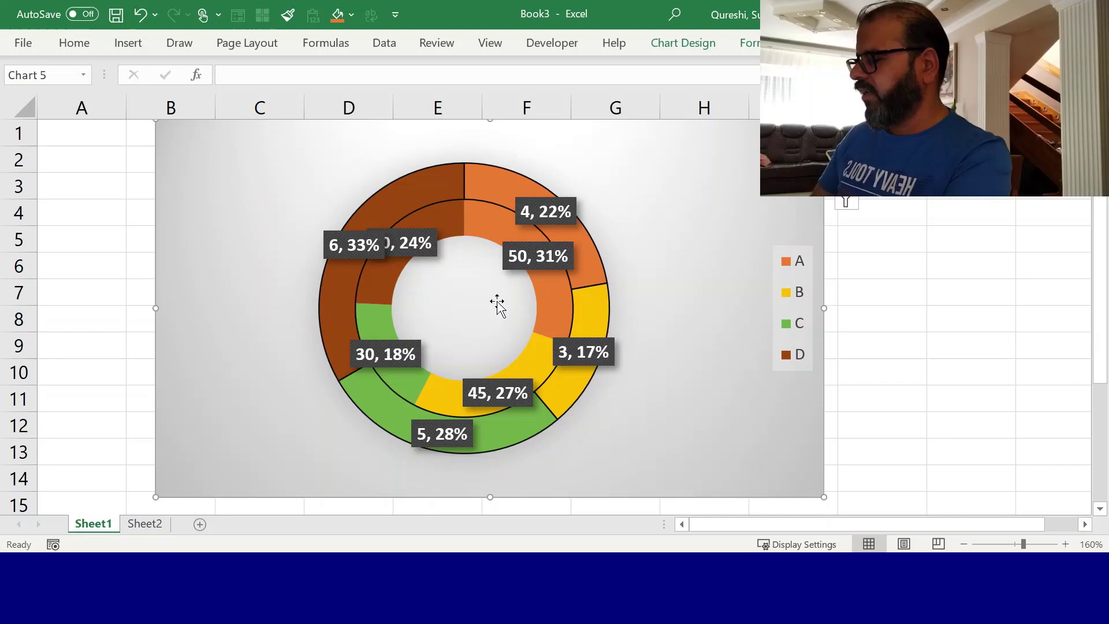
Step: Apply the same dark outline to the inner Sale ring, then select the outer data labels
{"action": "left_click", "coordinate": [498, 205]}
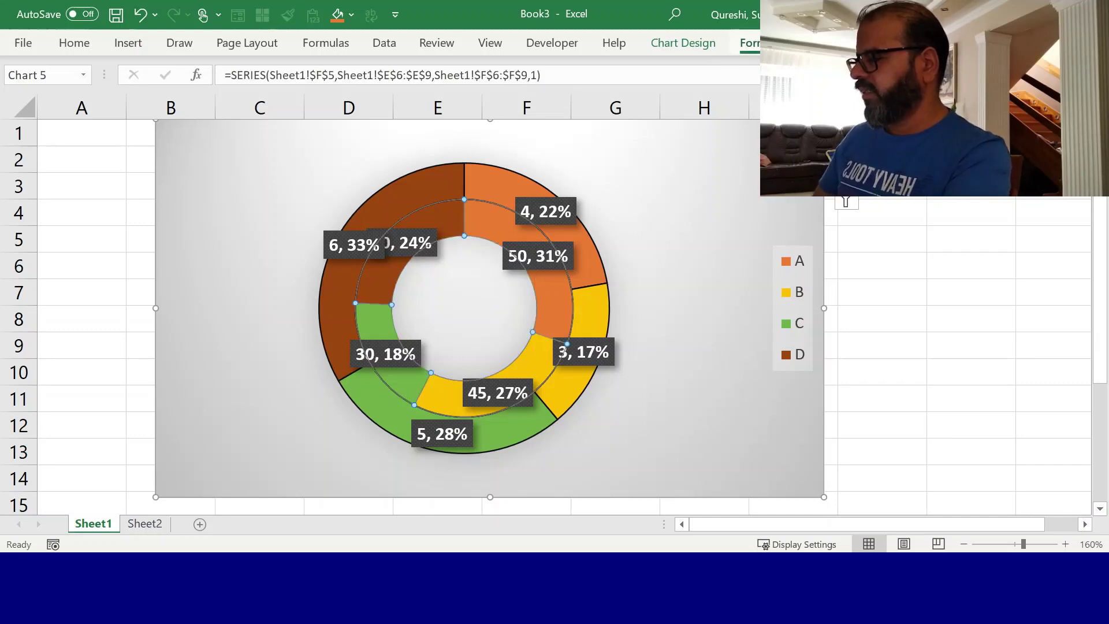
{"action": "left_click", "coordinate": [751, 43]}
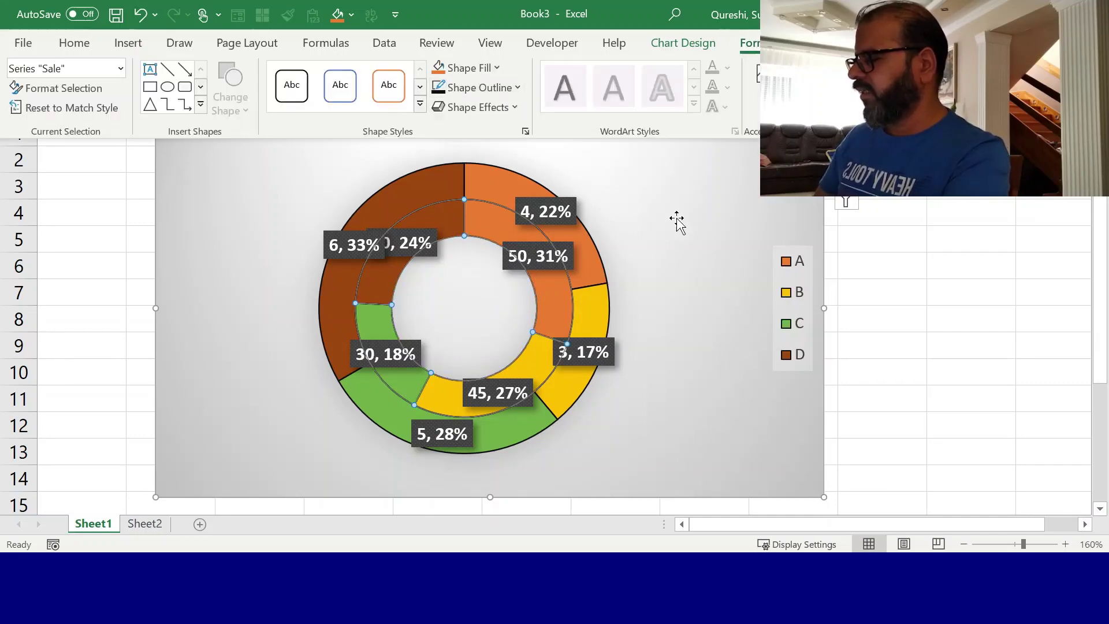
{"action": "left_click", "coordinate": [681, 225]}
{"action": "left_click", "coordinate": [760, 234]}
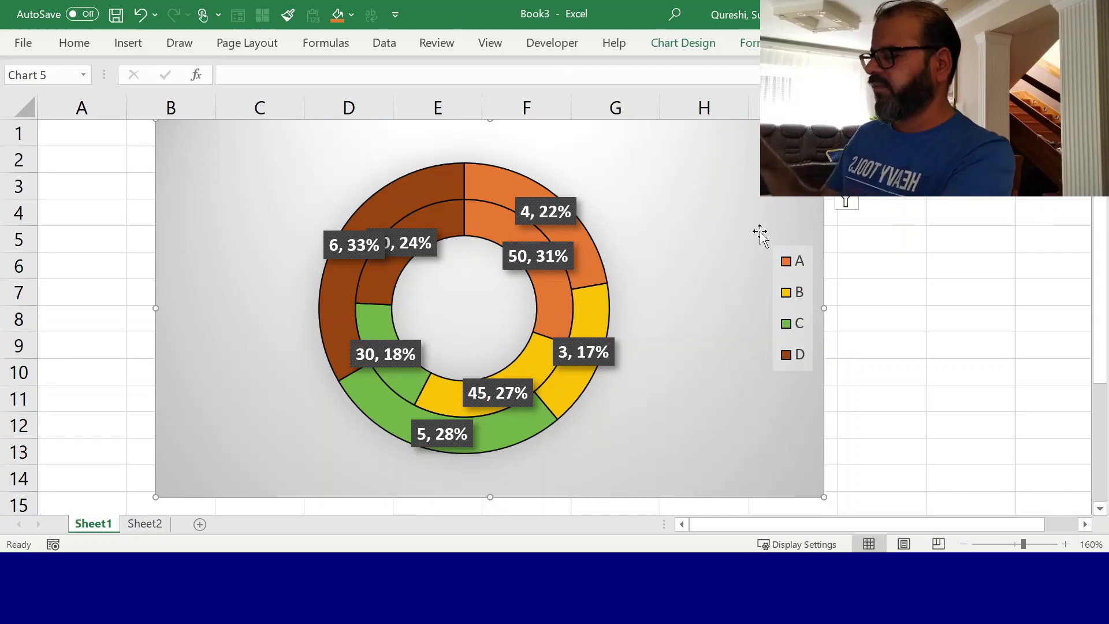
{"action": "left_click", "coordinate": [564, 222]}
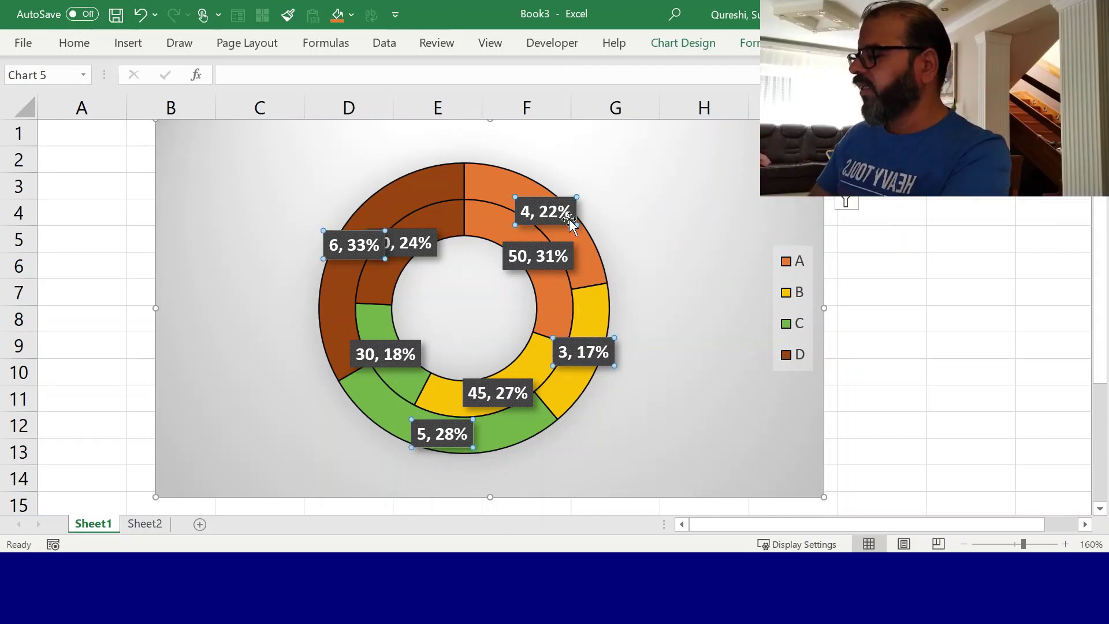
Step: Select the inner ring's labels, preview styles and color palettes, and bring up the Quick Layout list
{"action": "left_click", "coordinate": [559, 256]}
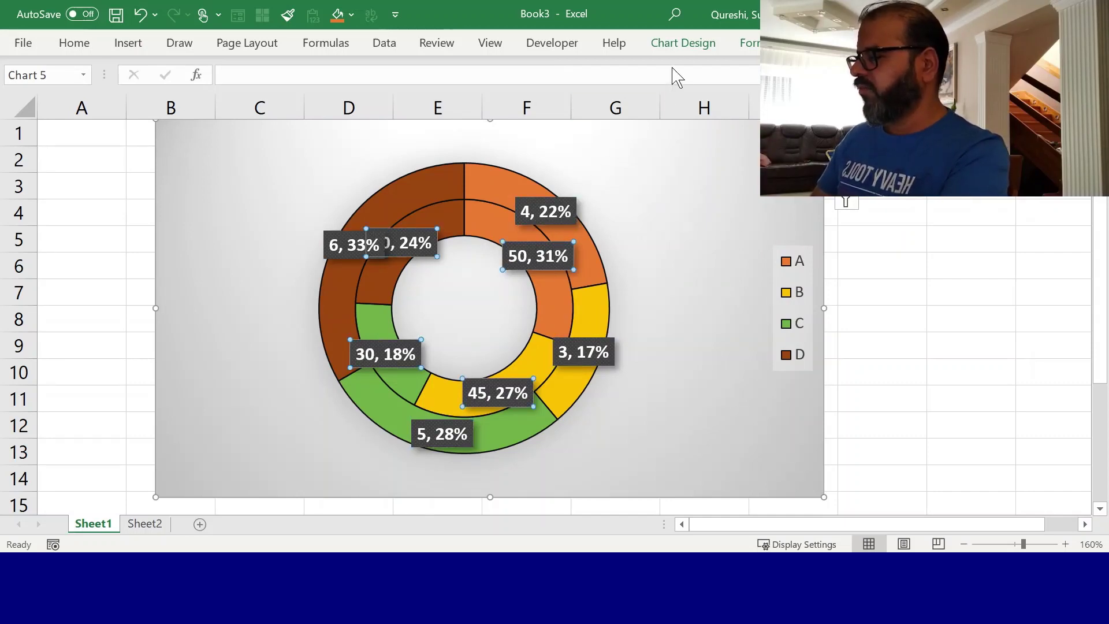
{"action": "left_click", "coordinate": [683, 44]}
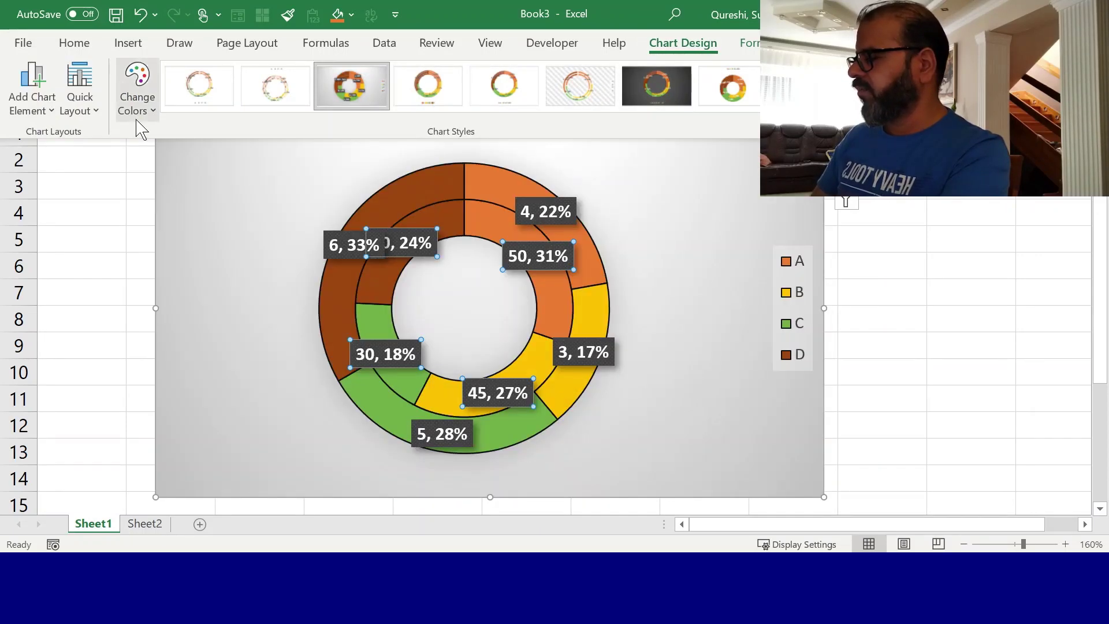
{"action": "left_click", "coordinate": [149, 110]}
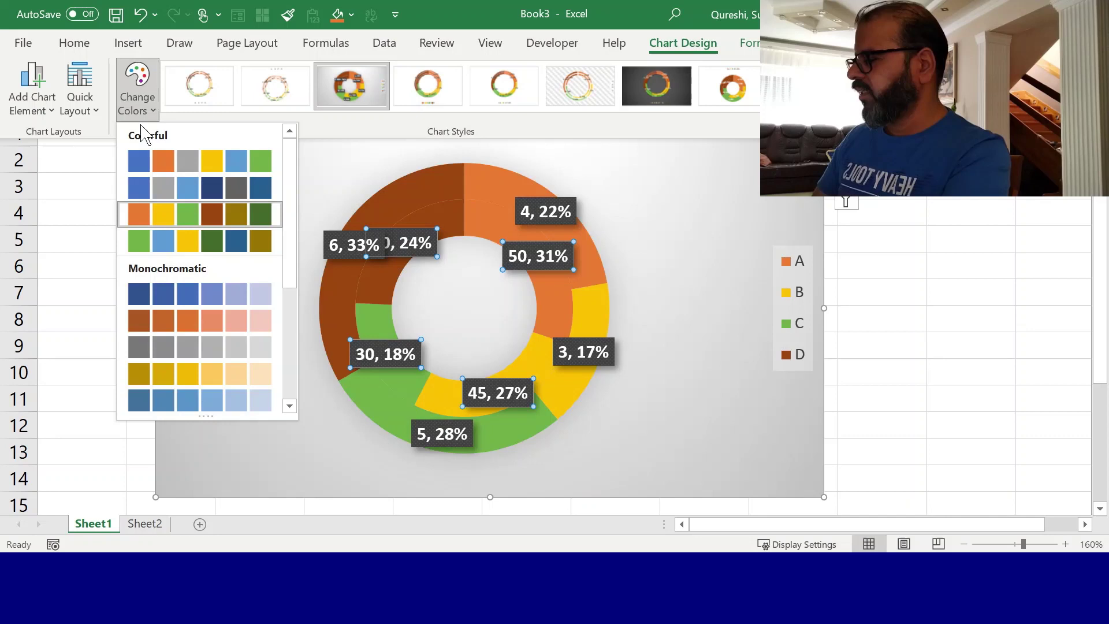
{"action": "left_click", "coordinate": [137, 107]}
{"action": "left_click", "coordinate": [93, 110]}
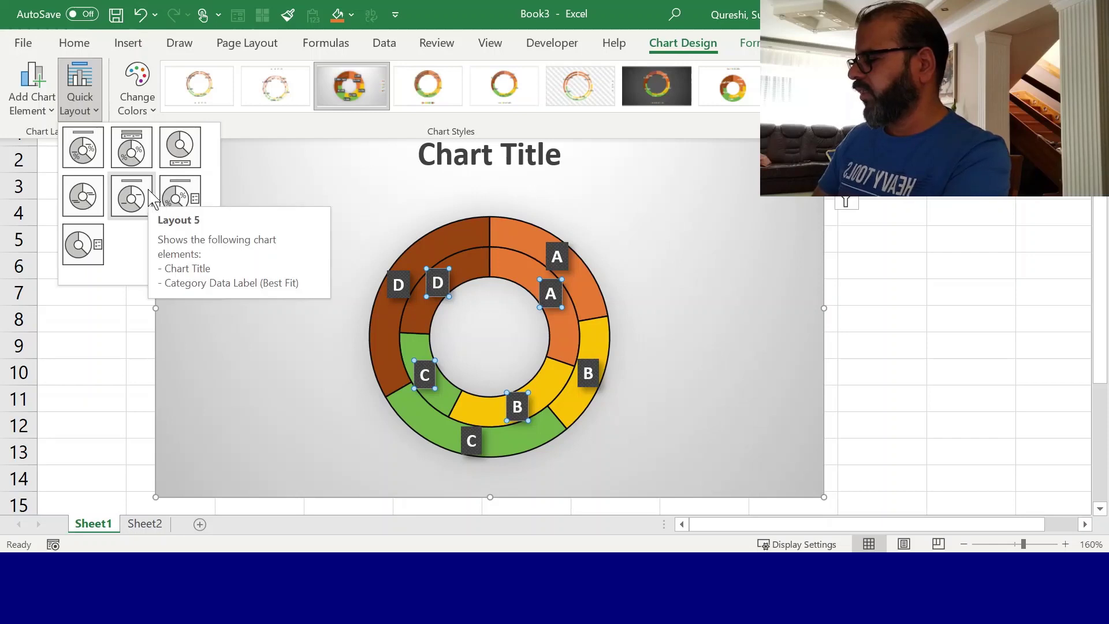
Step: Apply Layout 4 so every slice is labelled with its category and value, e.g. A, 4
{"action": "left_click", "coordinate": [83, 197]}
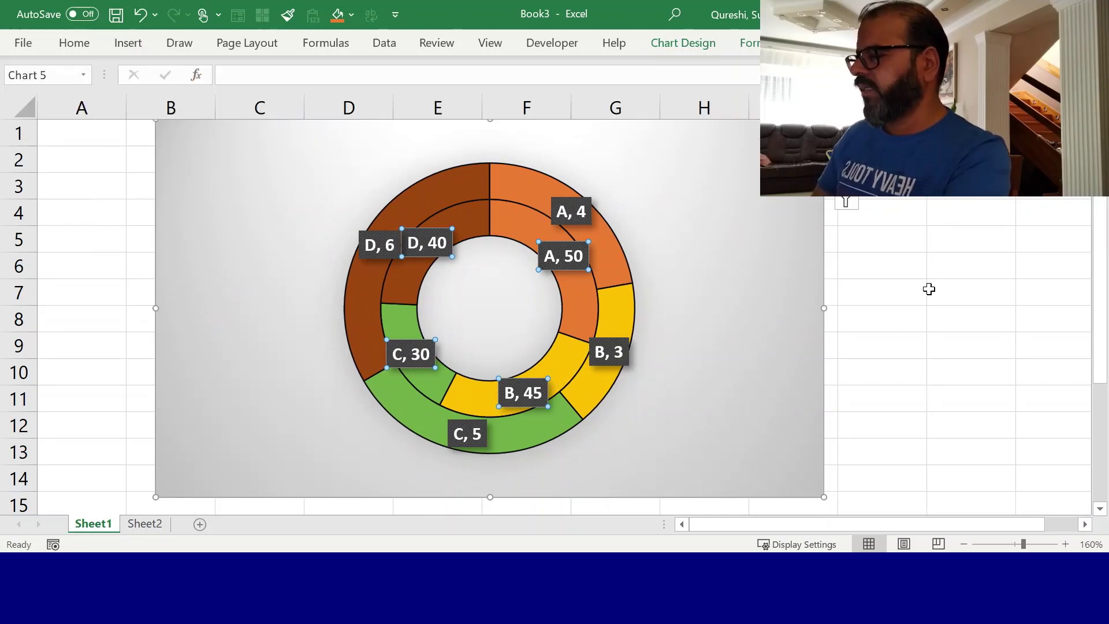